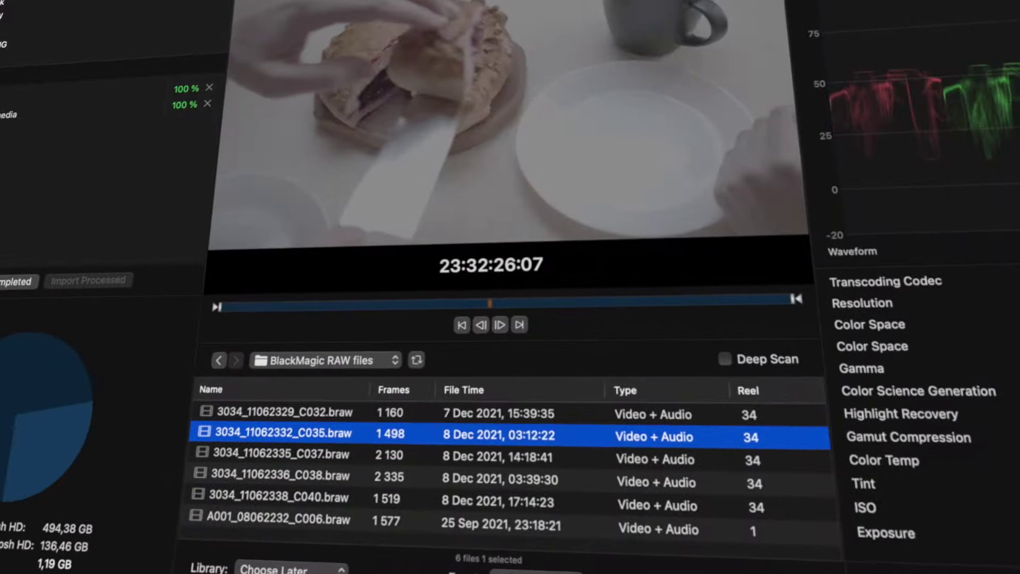
Preview clips C037, C038, C040 and A001_08062232_C006 one after another.
left_click(283, 456)
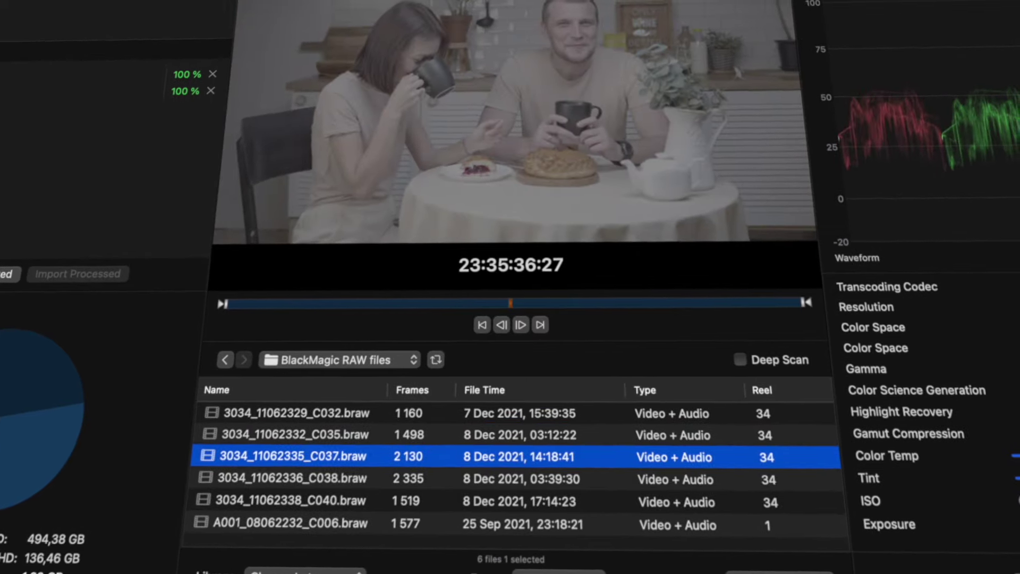
left_click(283, 476)
left_click(294, 501)
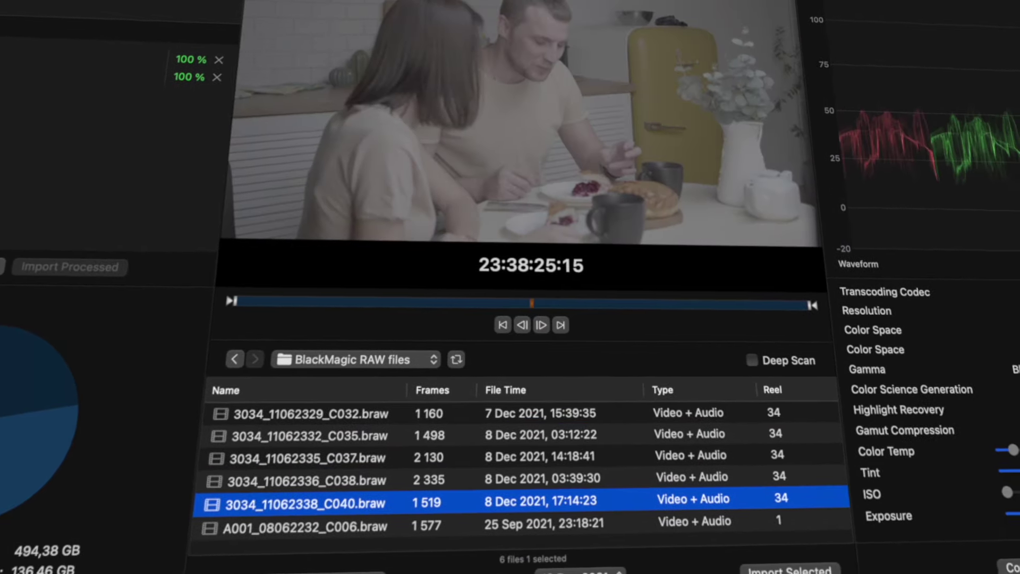
left_click(308, 527)
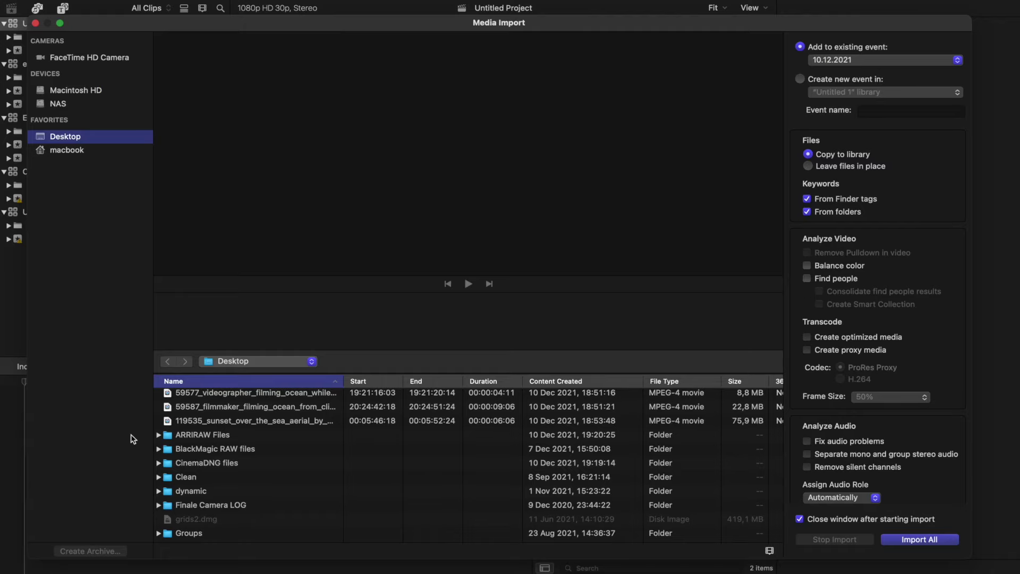
Expand ARRIRAW Files and its first subfolder, BlackMagic RAW files, and CinemaDNG files with its subfolder.
left_click(157, 434)
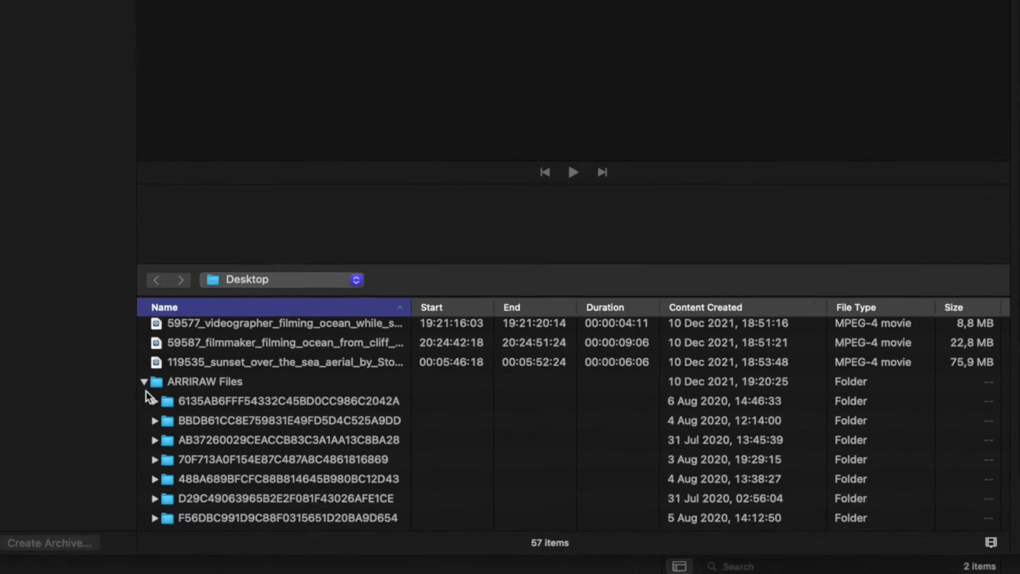
left_click(151, 392)
scroll(189, 417, "down", 8)
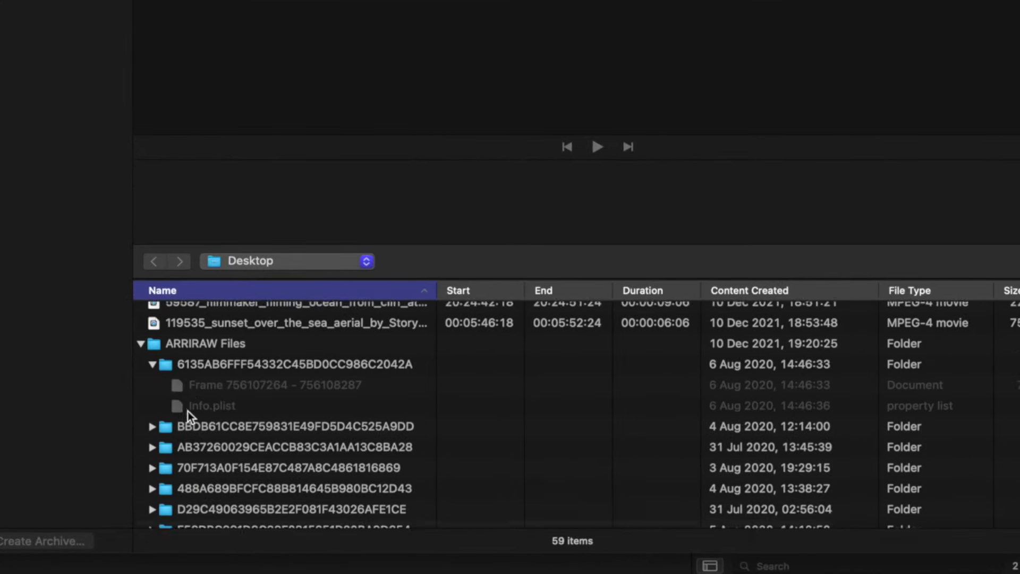
left_click(140, 426)
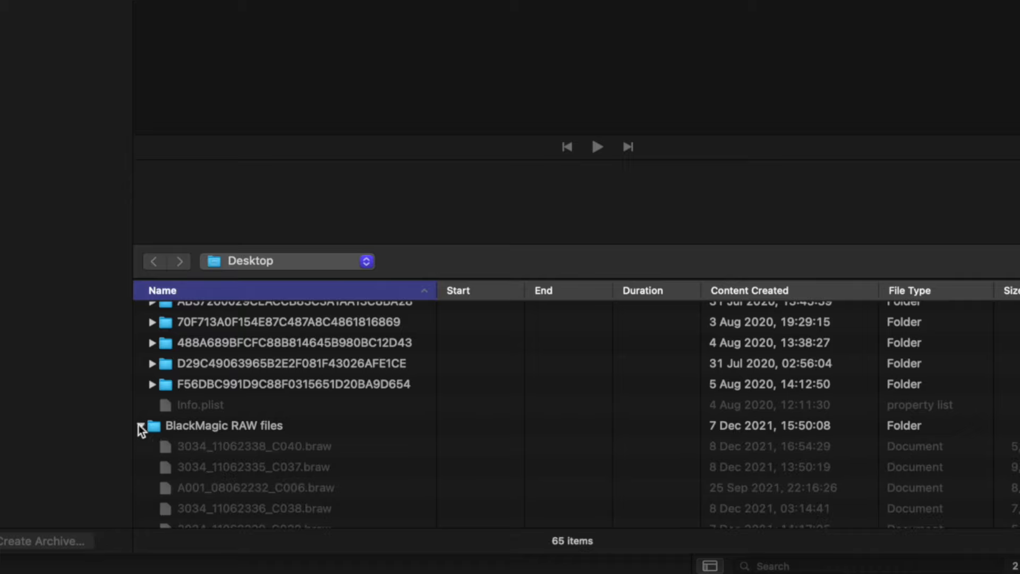
scroll(191, 451, "down", 5)
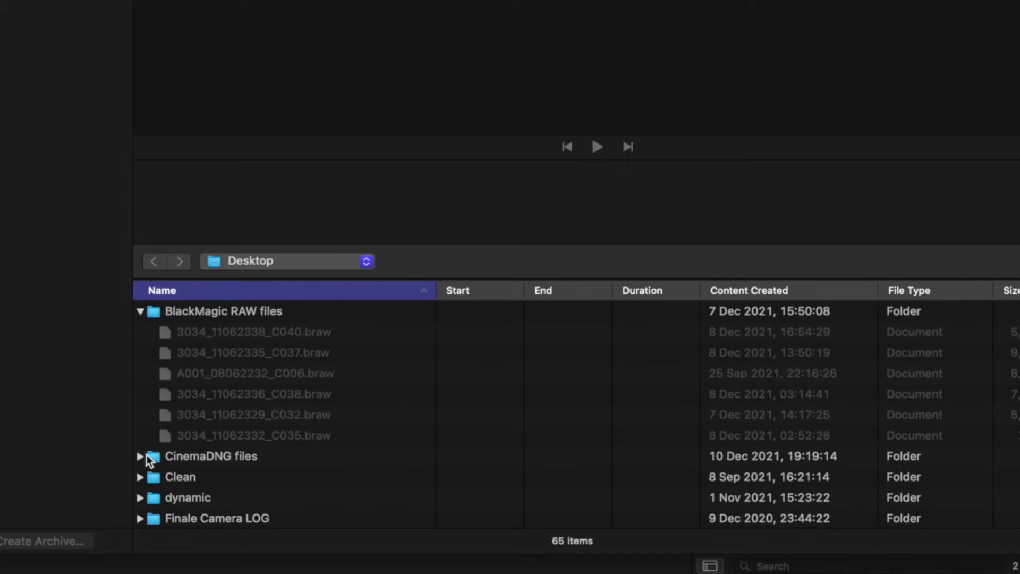
left_click(141, 455)
left_click(151, 476)
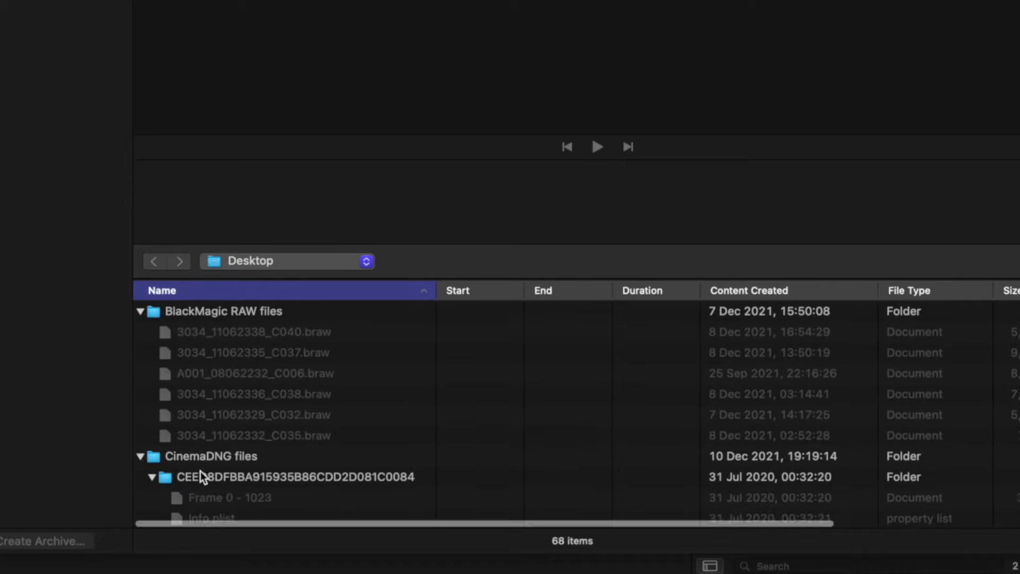
scroll(200, 471, "down", 2)
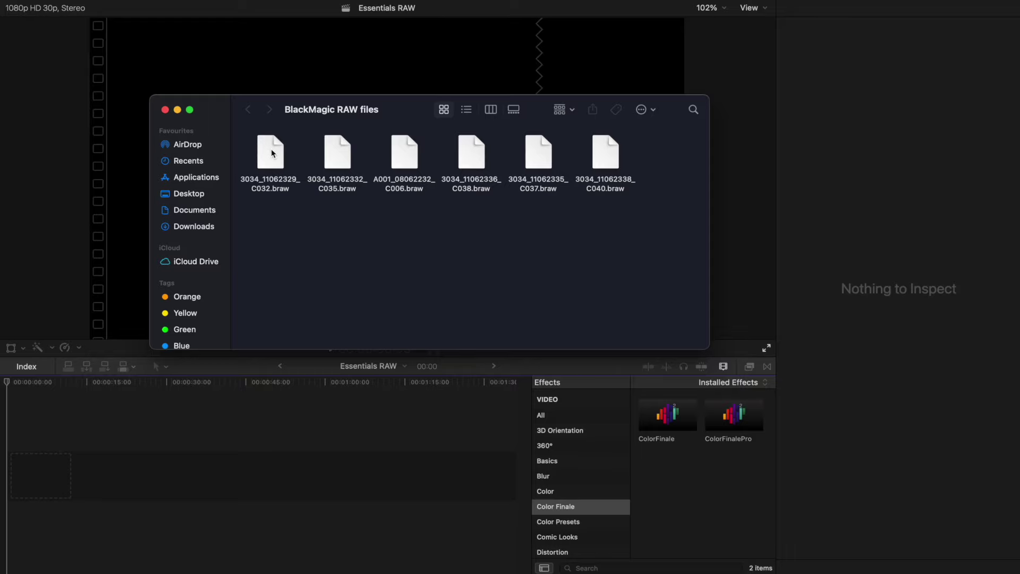
Drag 3034_11062329_C032.braw from Finder onto the empty Final Cut Pro timeline.
left_click_drag(272, 154, 264, 452)
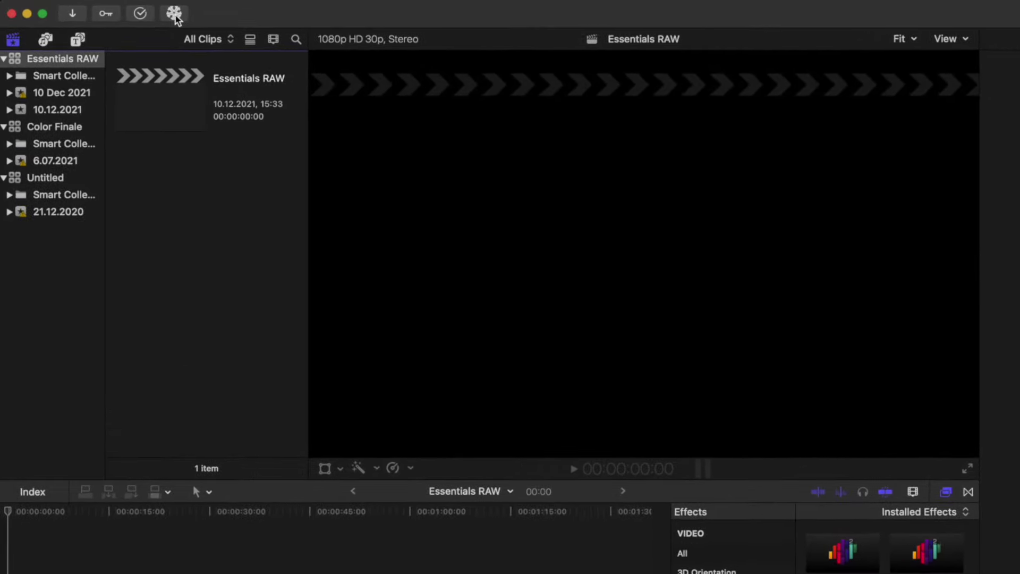
Launch Color Finale Transcoder, choose NAS under Devices and open the Blackmagic RAW files folder.
left_click(174, 14)
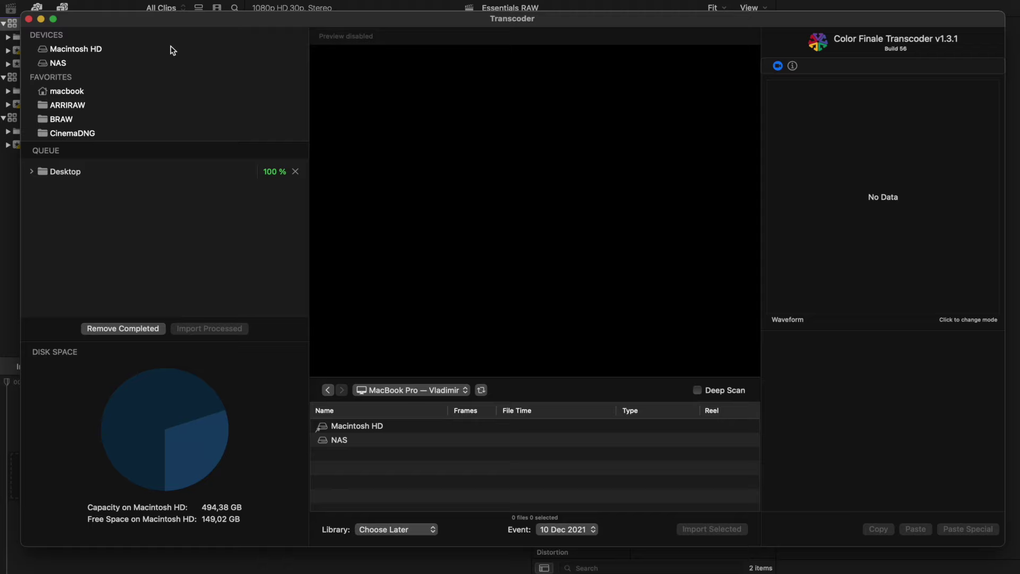
left_click(178, 63)
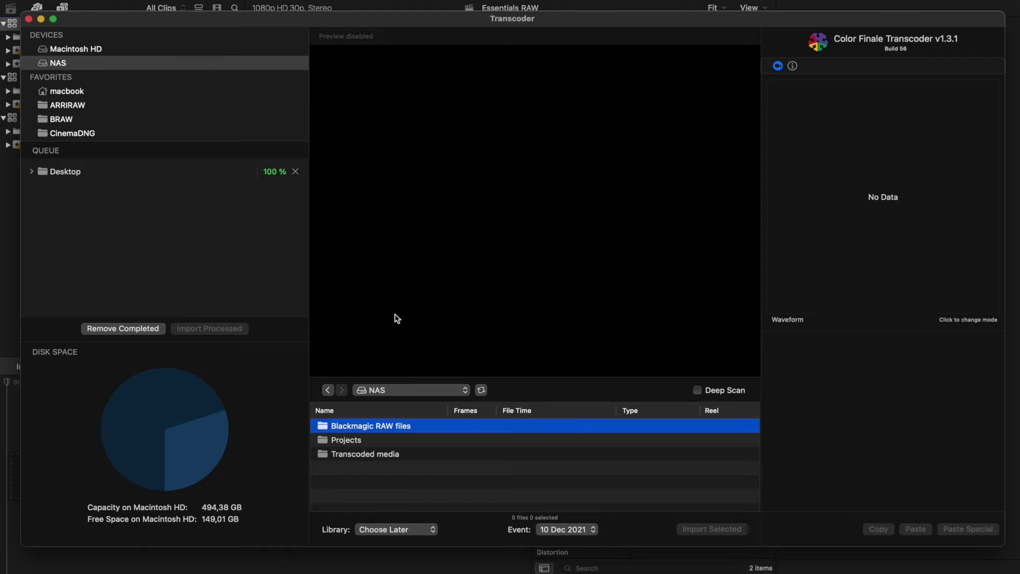
double_click(475, 427)
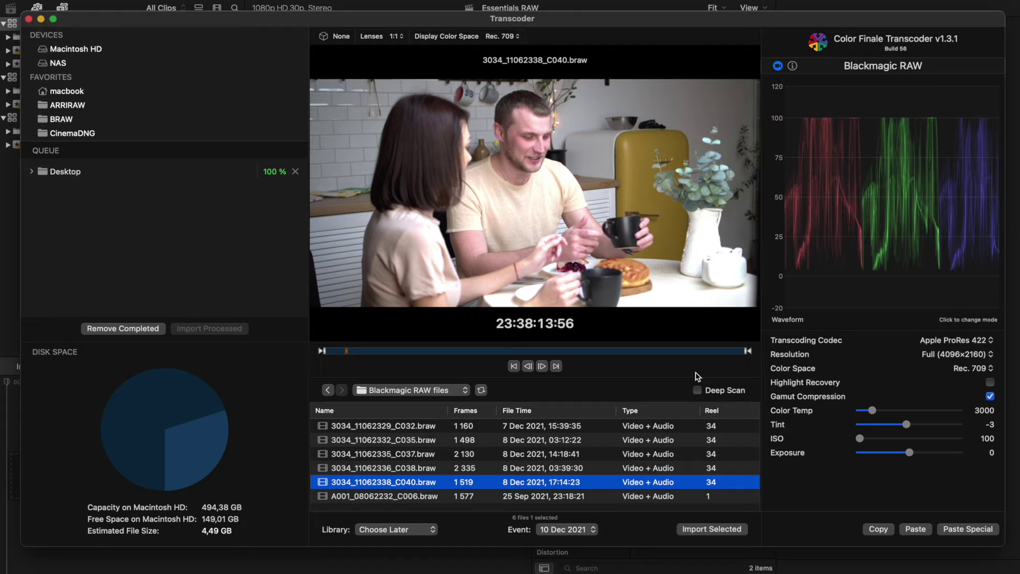
Keep Apple ProRes 422 at 1/2 (2048×1080), with Custom colour space, Alexa Wide Gamut and Log C gamma.
left_click(963, 346)
left_click(1000, 346)
left_click(989, 356)
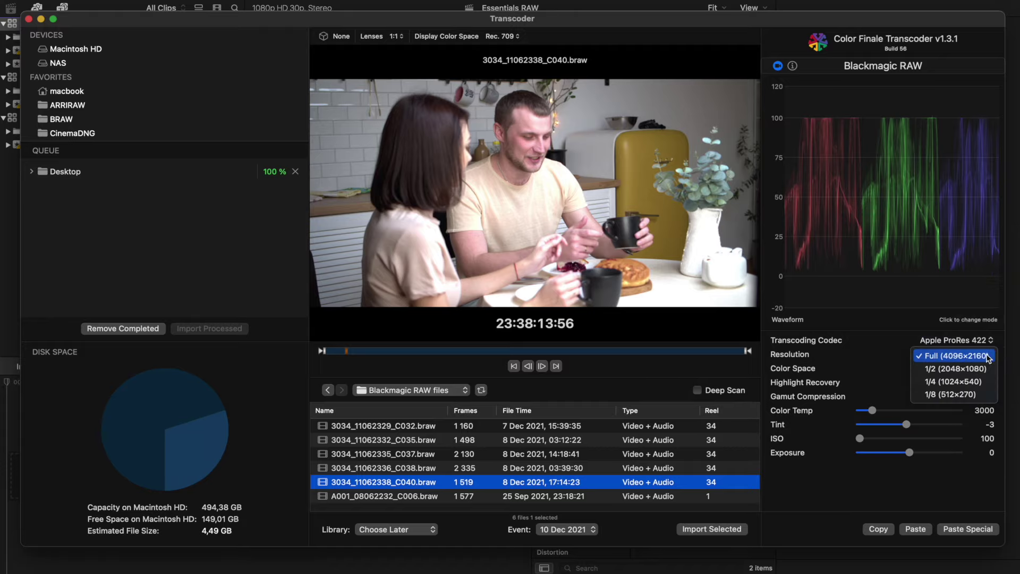
left_click(956, 368)
left_click(985, 368)
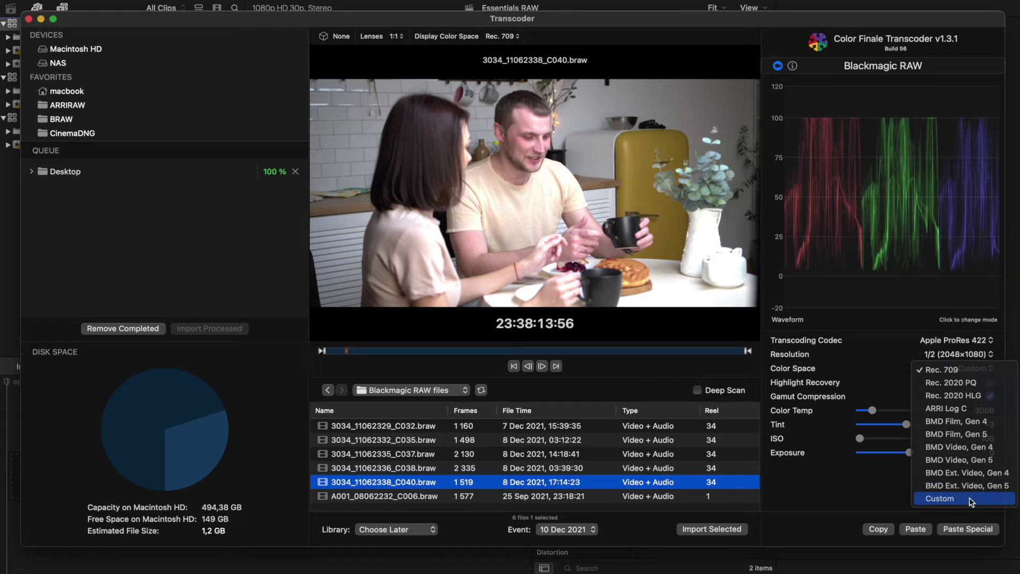
left_click(971, 496)
left_click(982, 382)
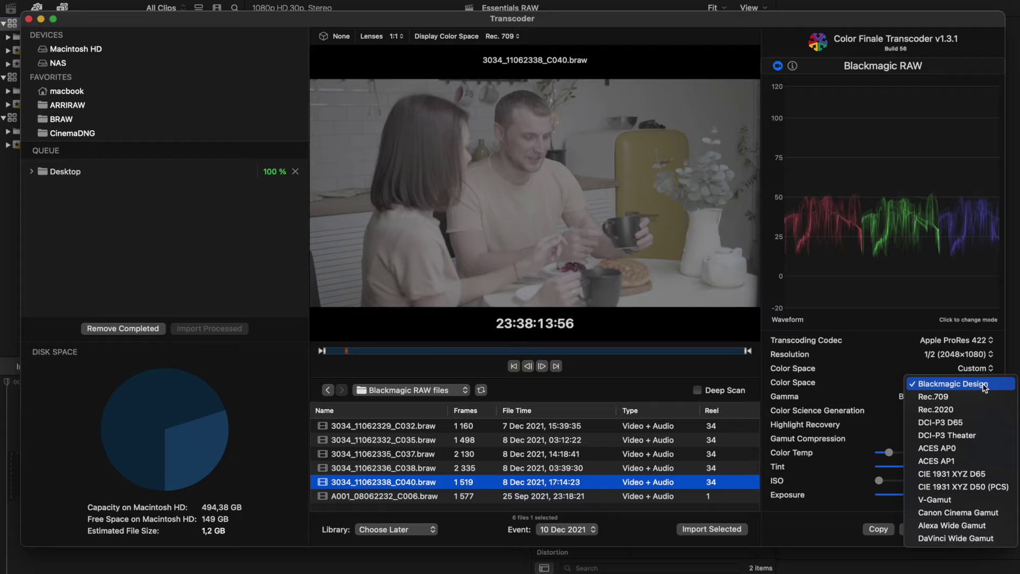
left_click(970, 504)
left_click(971, 402)
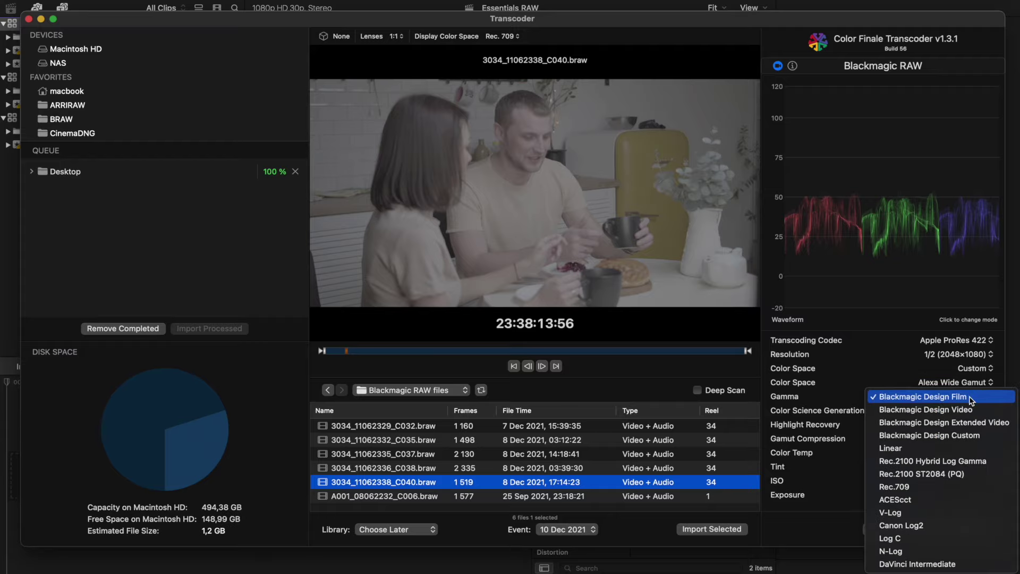
left_click(959, 539)
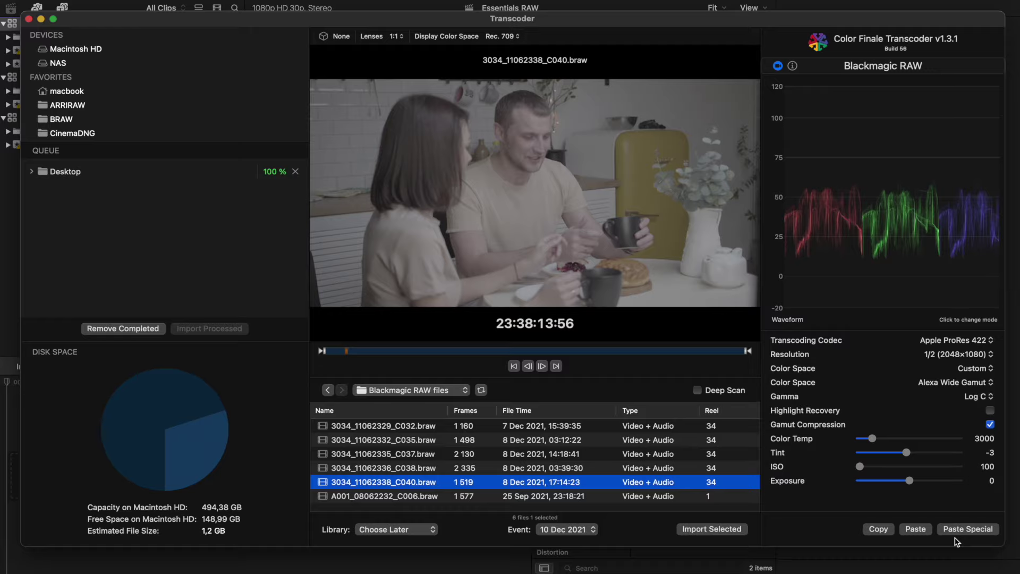
Import clips C037 through C040 into the Essentials RAW library, then select C040 alone.
left_click(591, 455, "shift")
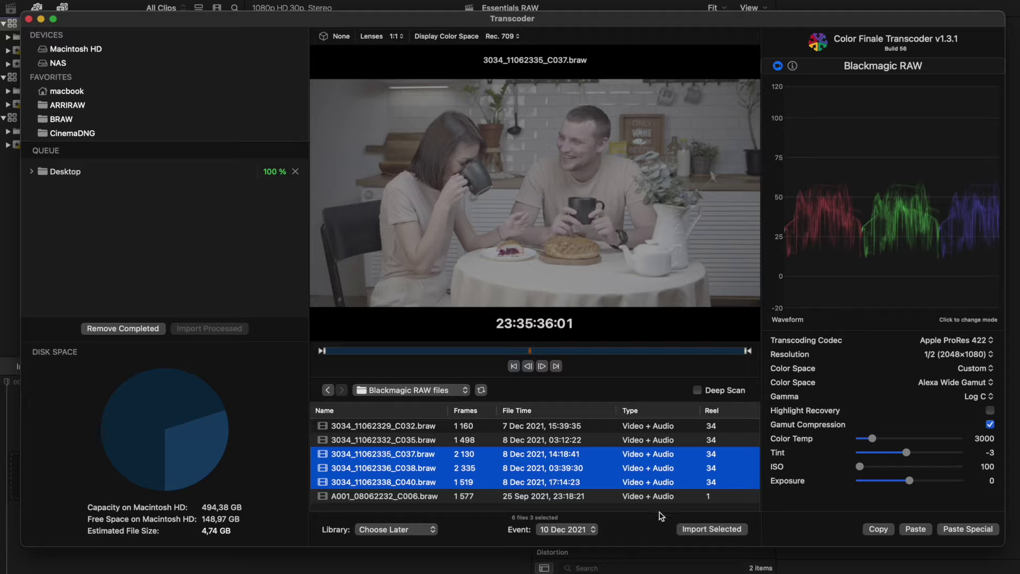
left_click(696, 528)
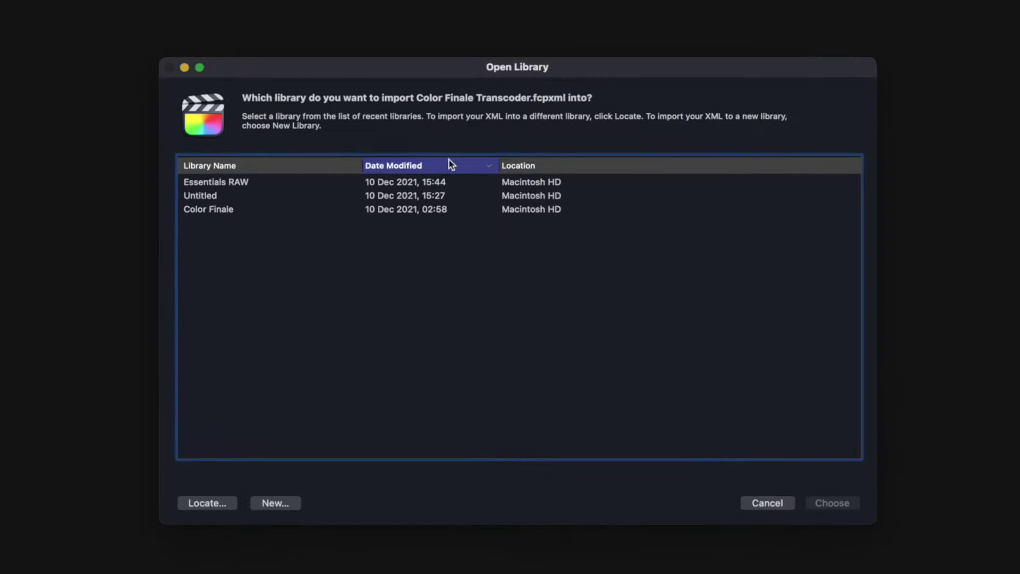
left_click(461, 183)
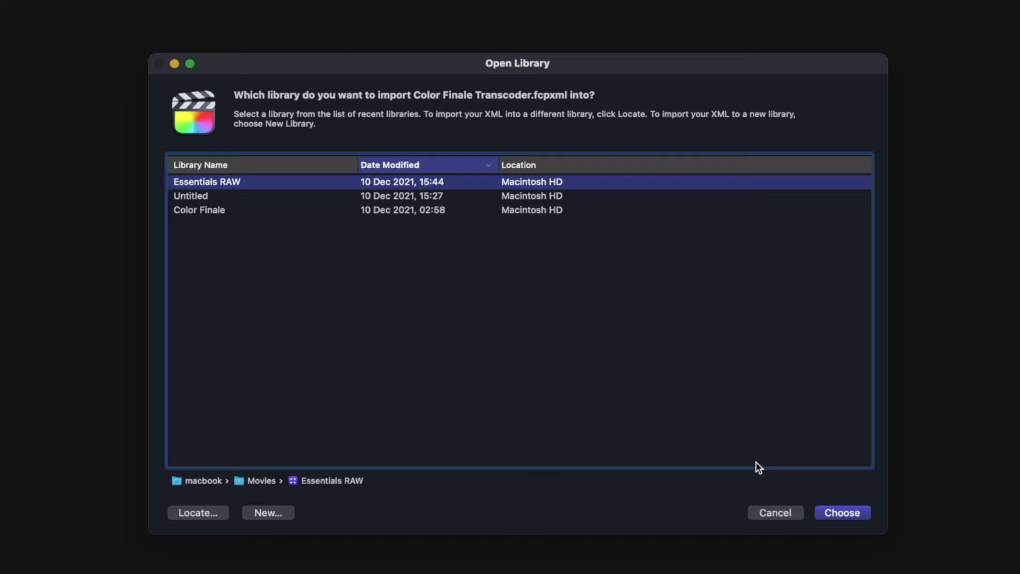
left_click(840, 512)
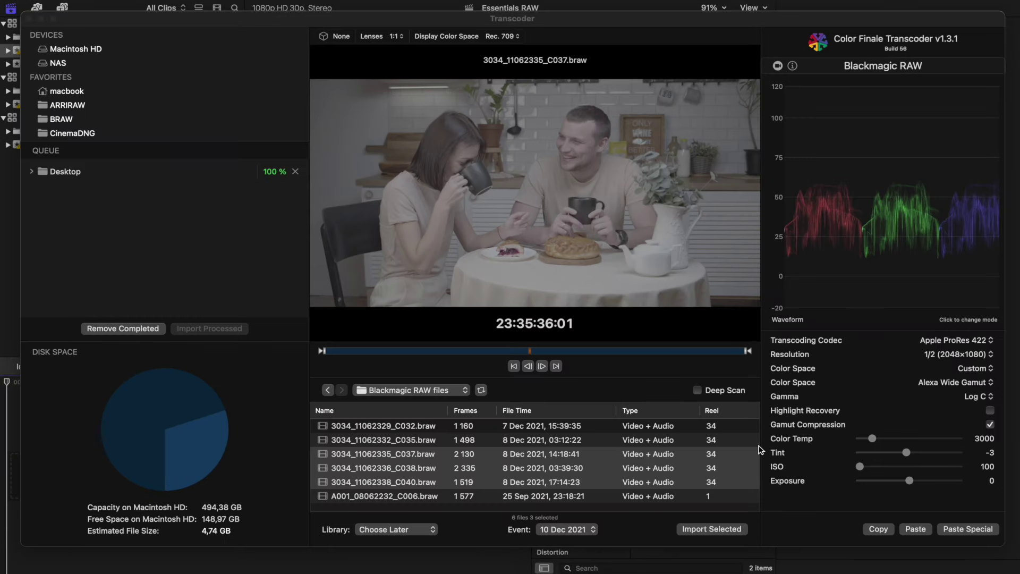
left_click_drag(21, 292, 201, 284)
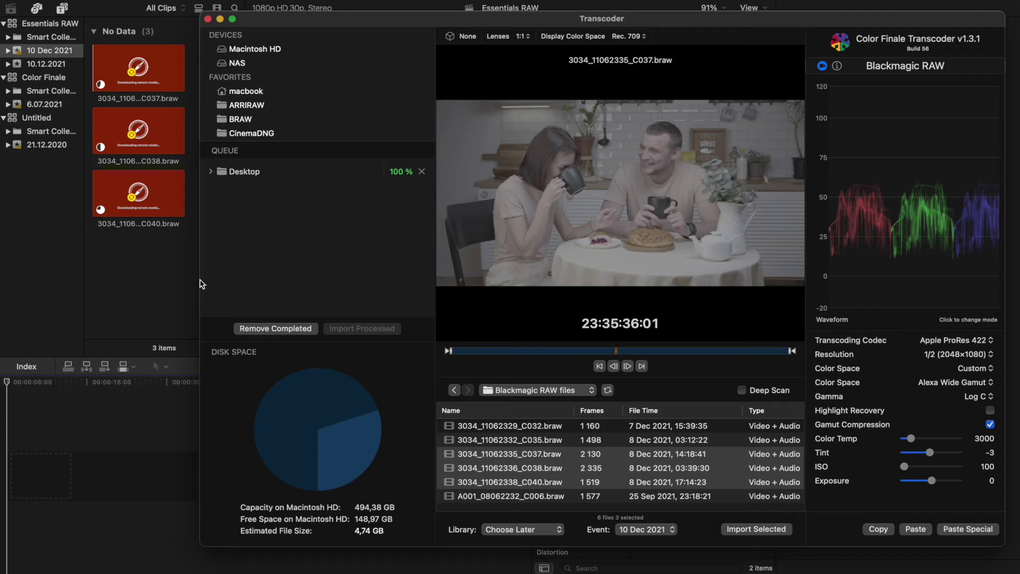
left_click(711, 481)
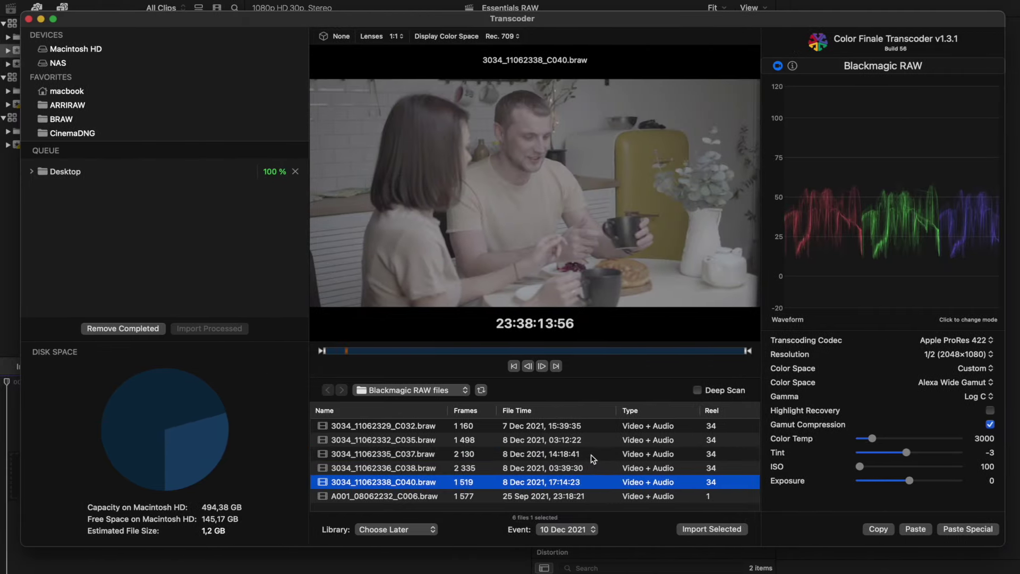
Queue C037 through C040 for transcoding to NAS > Transcoded media and expand the job list.
left_click(523, 456, "shift")
right_click(523, 457)
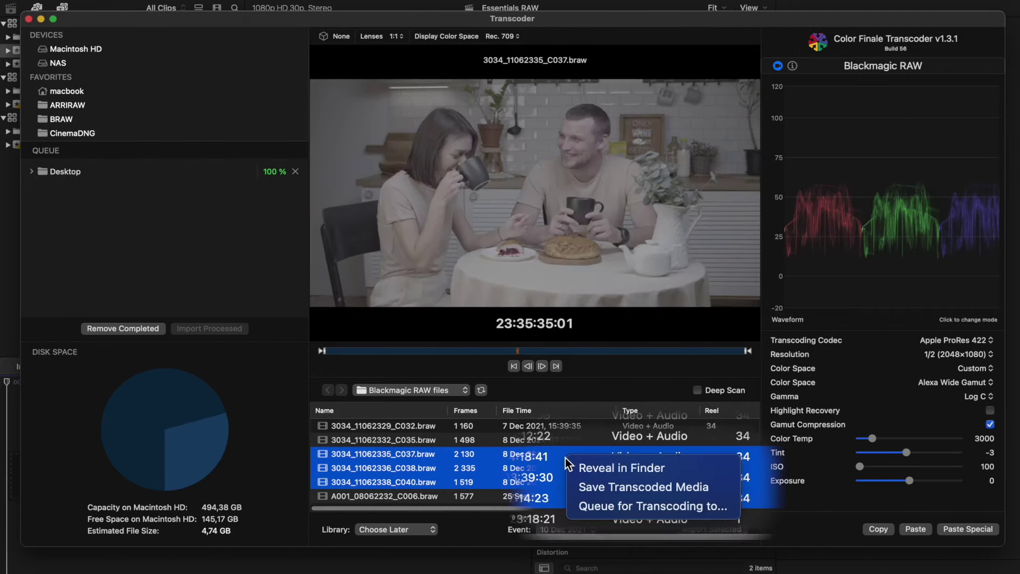
left_click(594, 507)
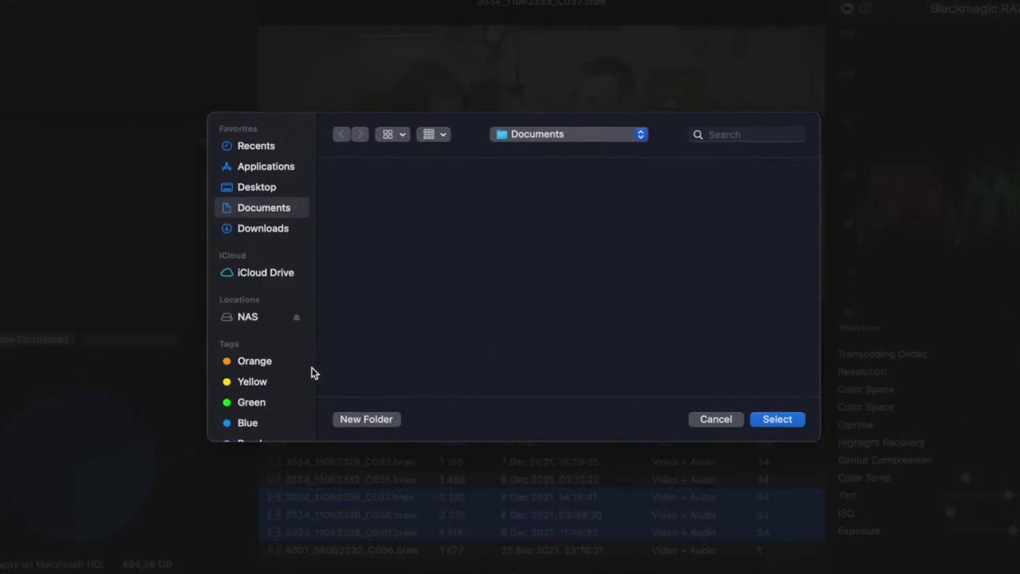
left_click(263, 318)
left_click(442, 202)
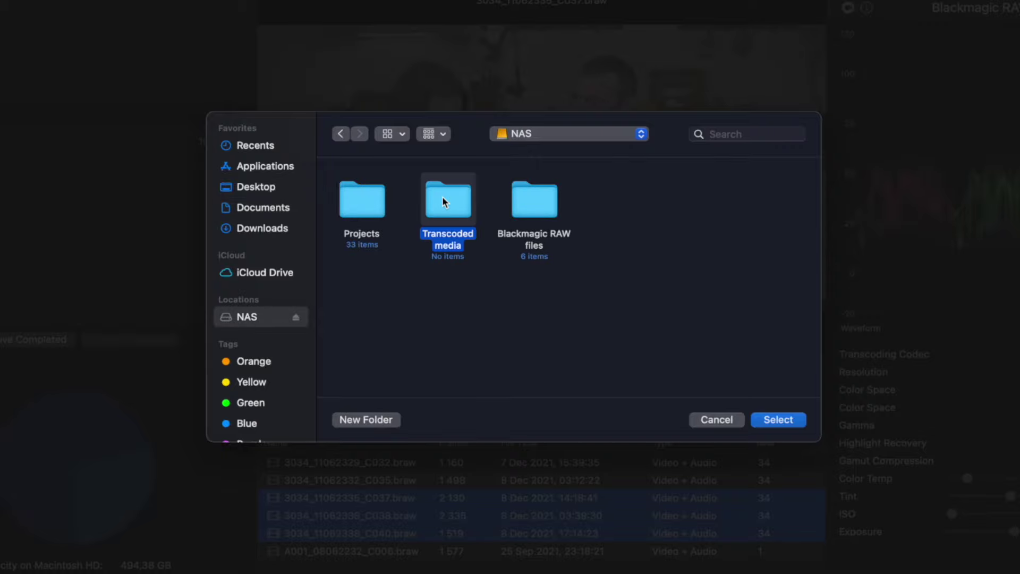
left_click(776, 420)
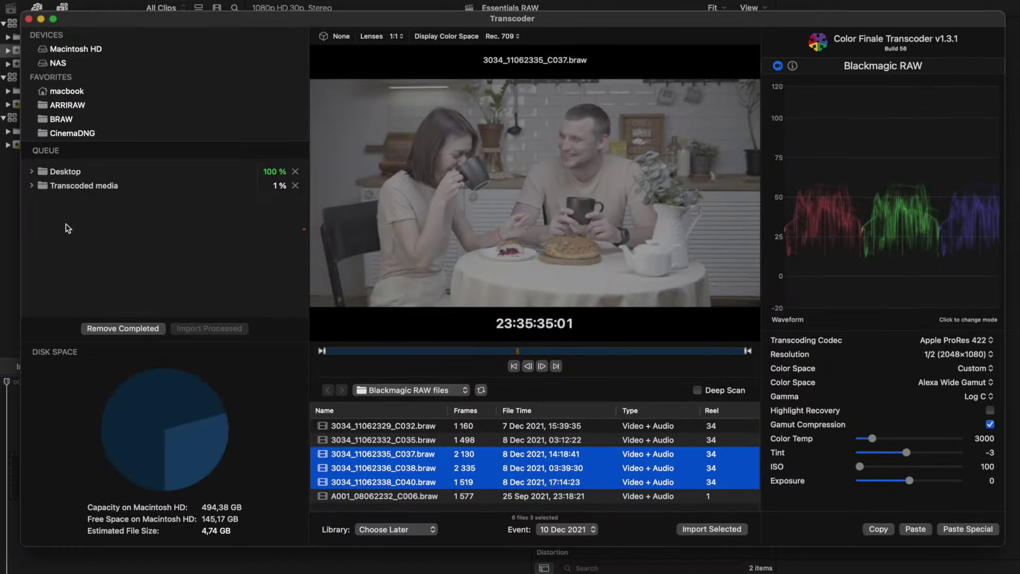
left_click(31, 186)
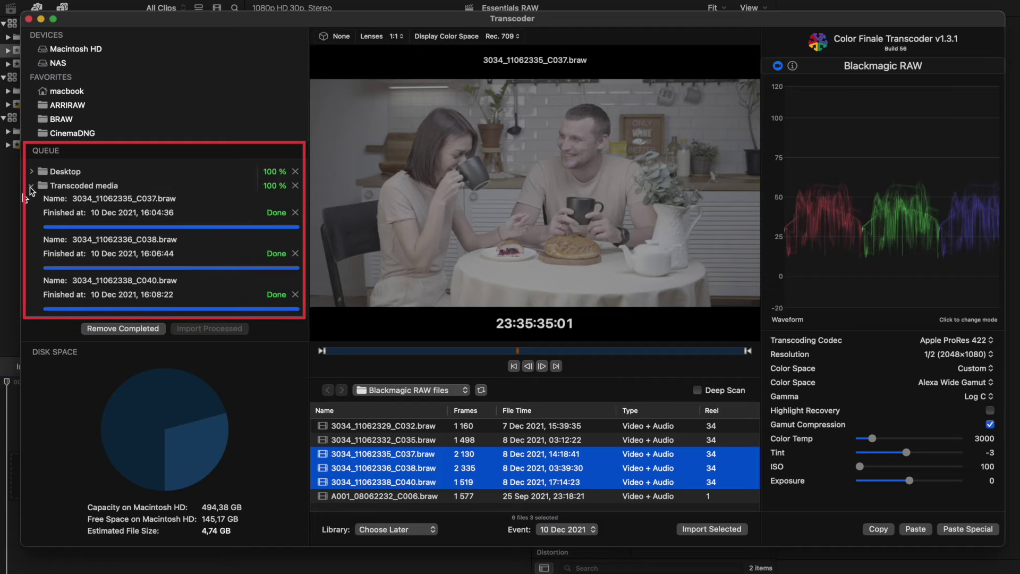
left_click_drag(20, 196, 247, 196)
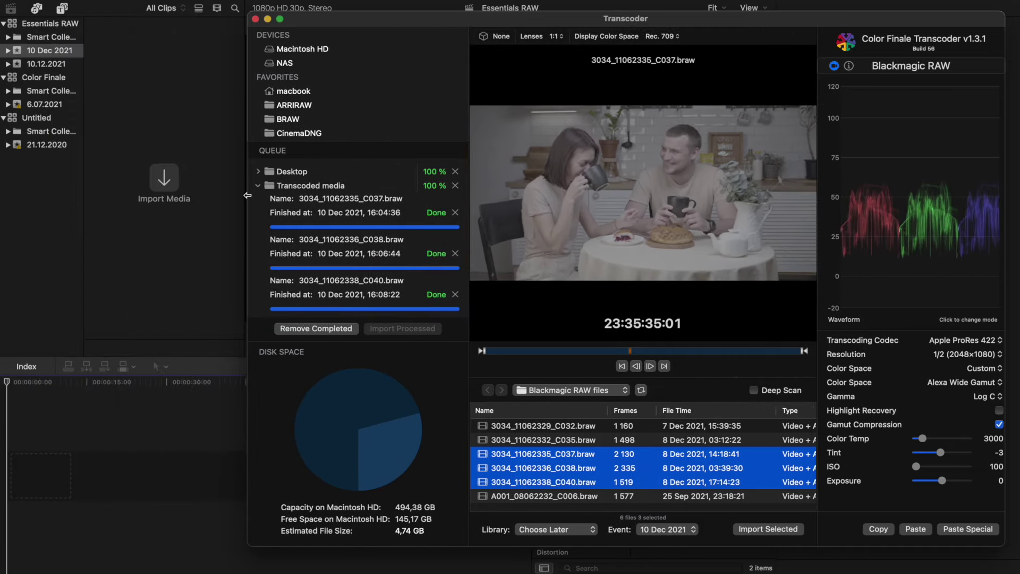
Import the processed Transcoded media batch into the Essentials RAW library.
left_click(309, 188)
left_click(397, 328)
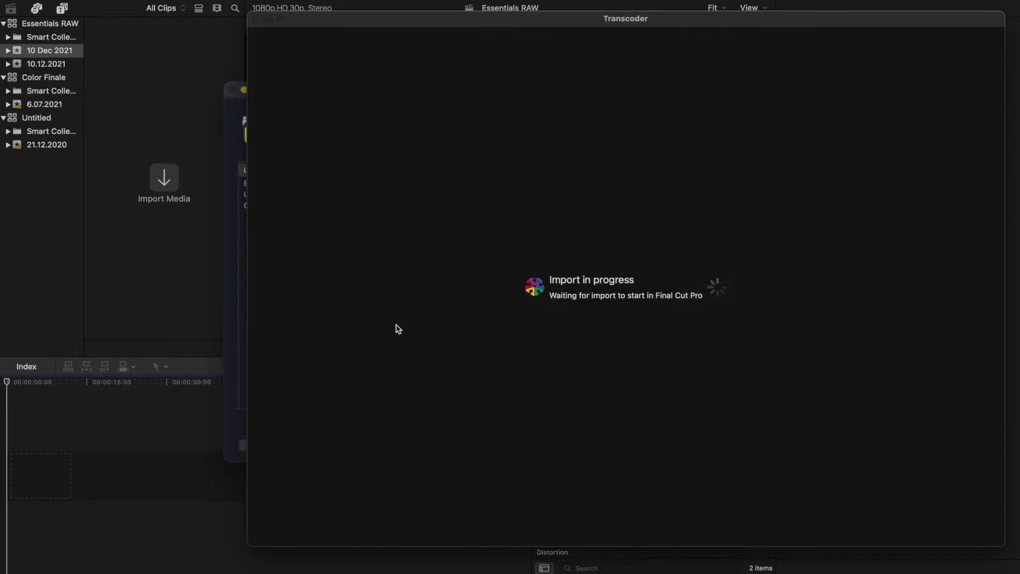
left_click(361, 183)
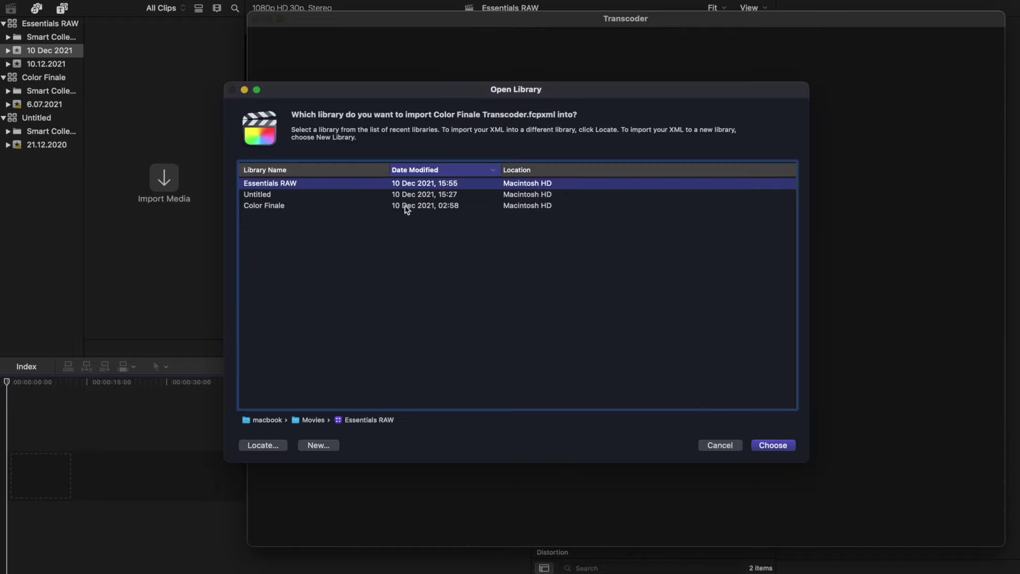
left_click(755, 446)
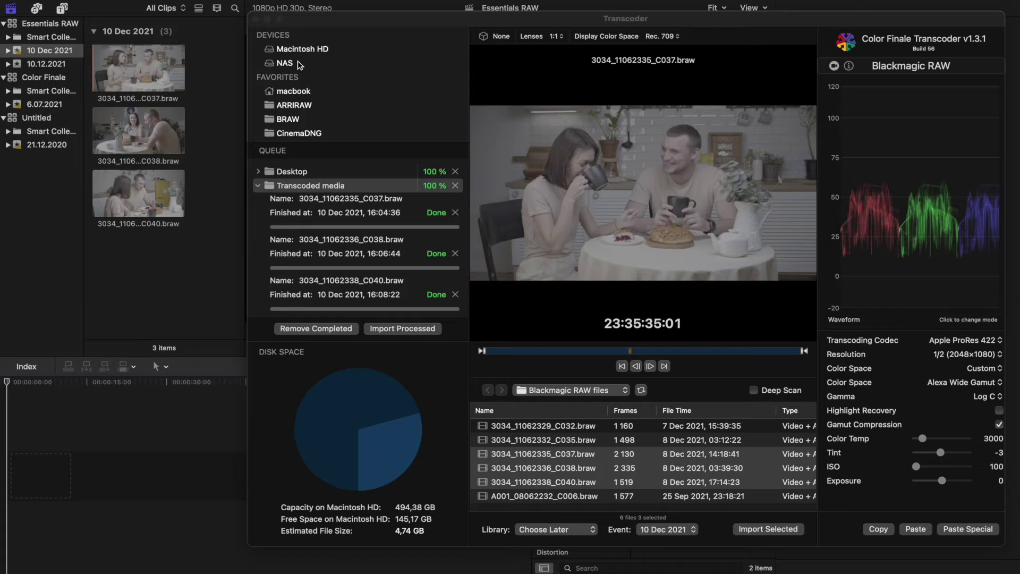
Close the transcoder, drag the three clips into the timeline and apply ColorFinalePro to them.
left_click(269, 20)
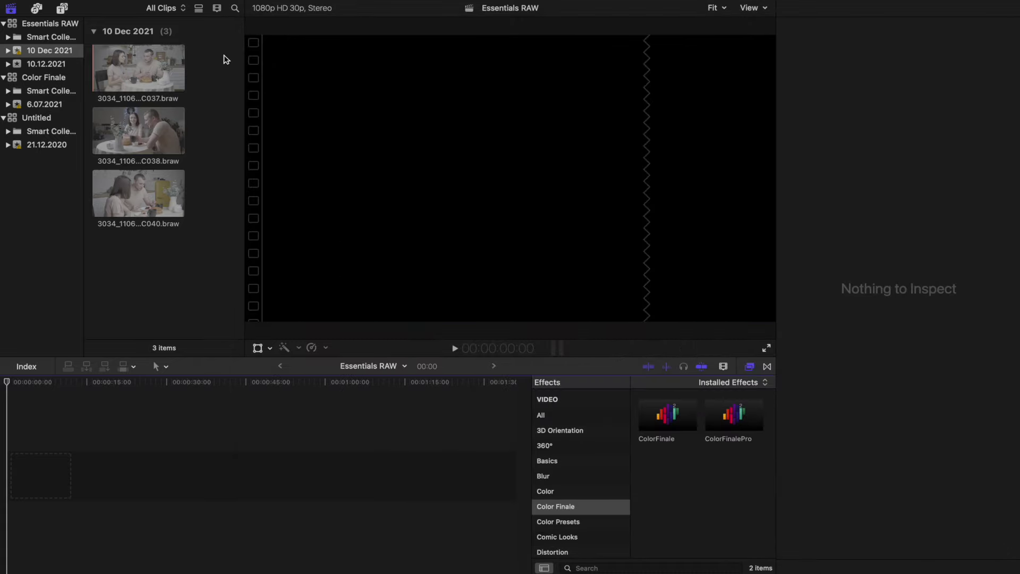
left_click_drag(221, 58, 143, 212)
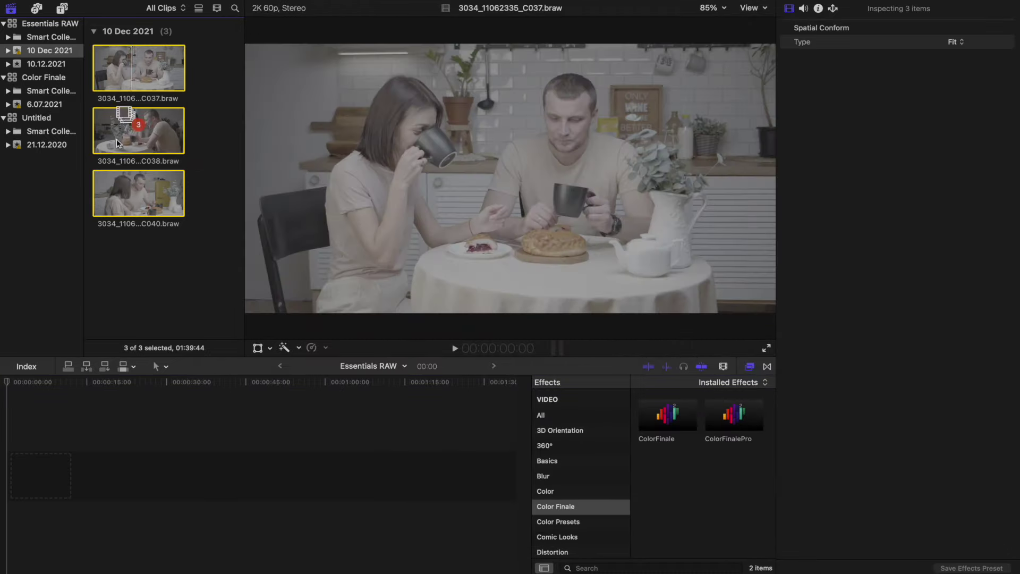
left_click_drag(130, 120, 42, 414)
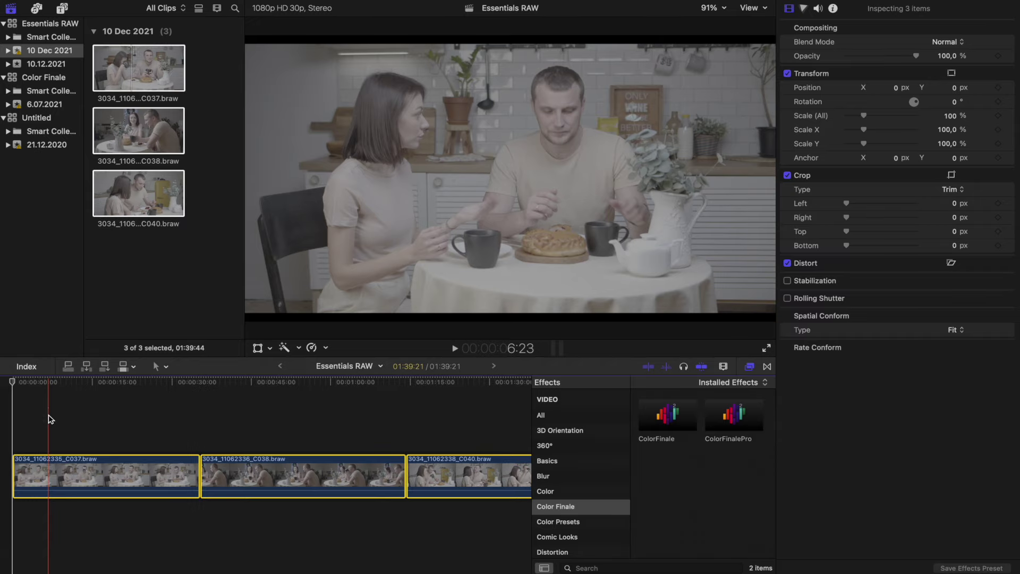
double_click(730, 417)
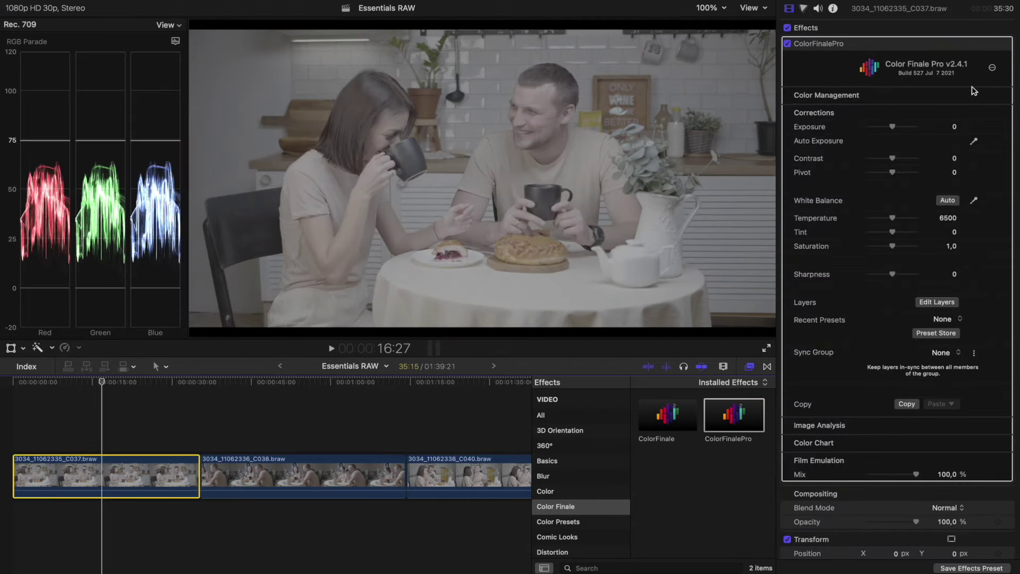
Set C037's colour profile to Use Input LUT with the LogC to Rec709 LUT.
left_click(973, 94)
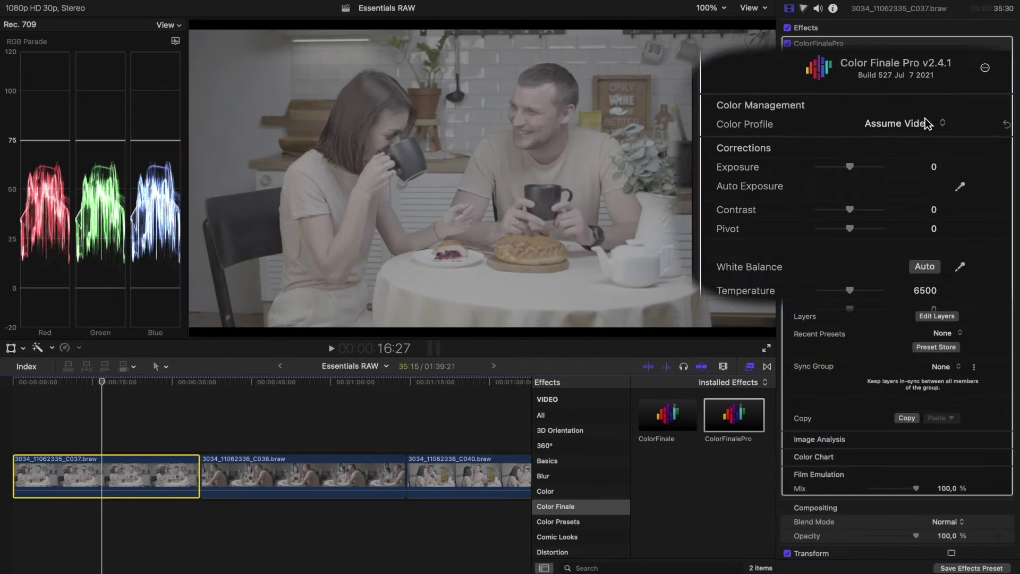
left_click(938, 108)
left_click(904, 175)
left_click(922, 145)
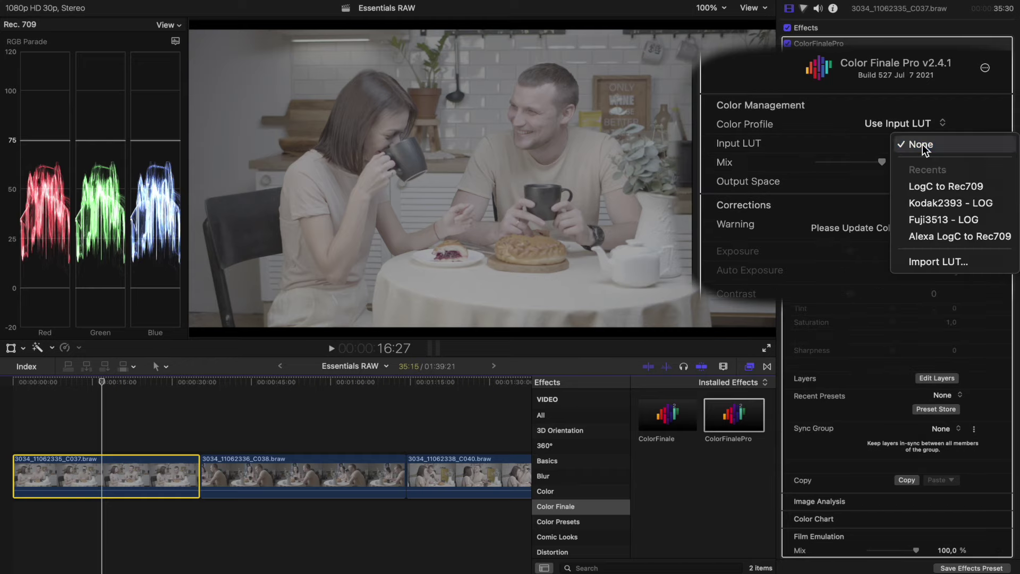
left_click(923, 187)
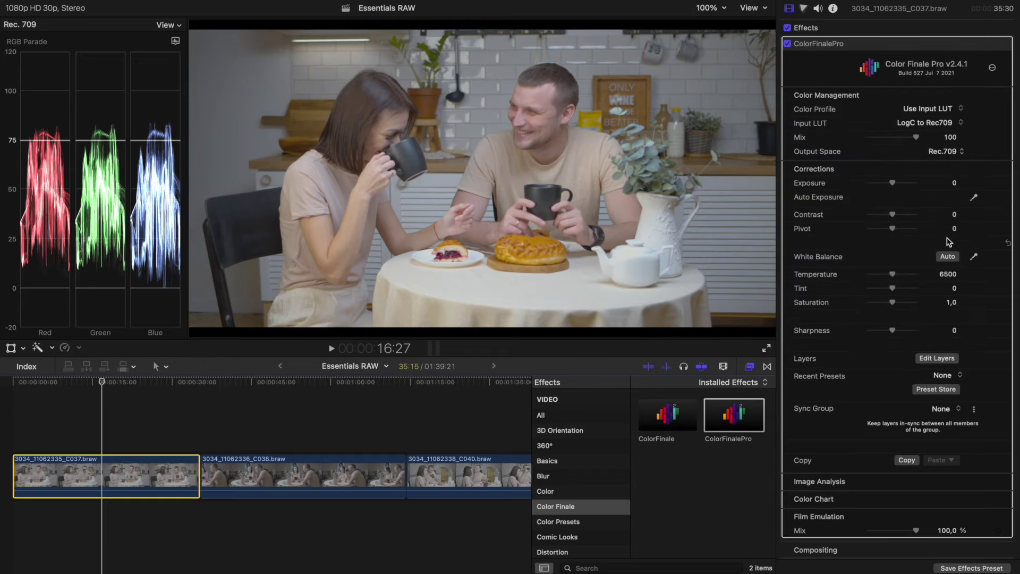
Auto white-balance C037 to Temperature 6341, then reset the colour profile to Assume Video.
left_click(948, 257)
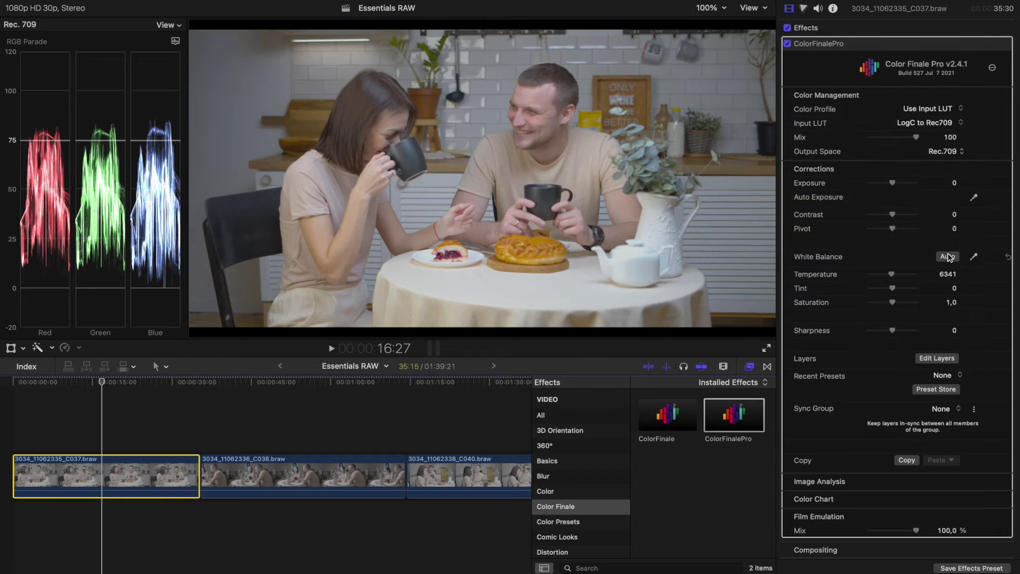
left_click(940, 108)
left_click(937, 74)
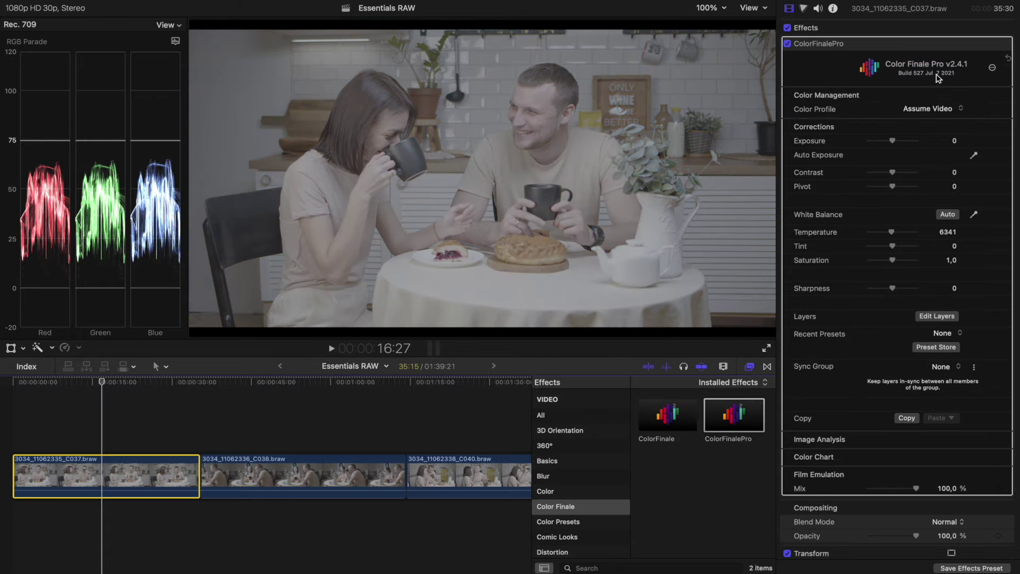
Insert the LogC to Rec709 LUT as a layer in clip C037's Color Finale layer editor.
left_click(953, 320)
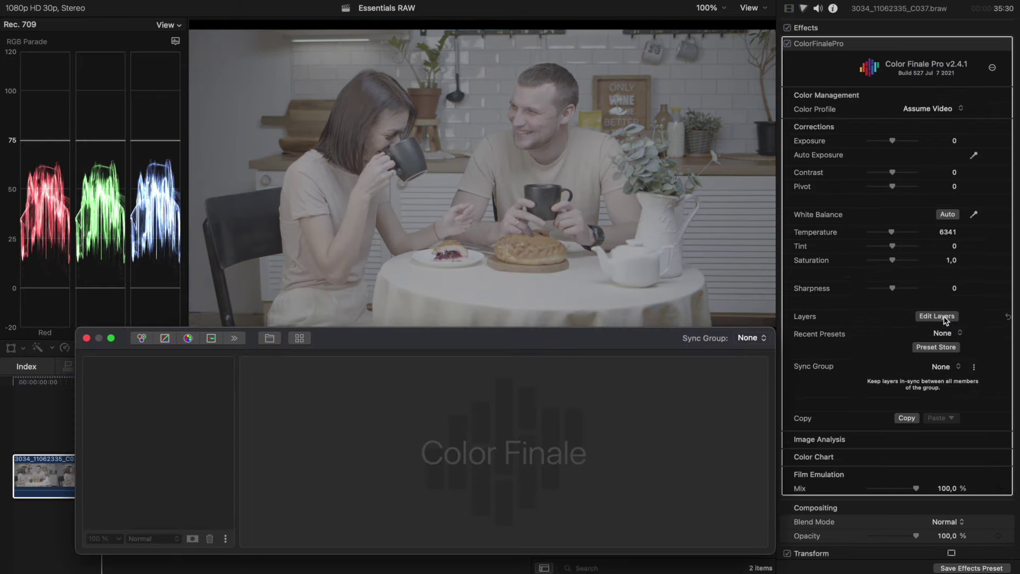
left_click(299, 338)
left_click(272, 308)
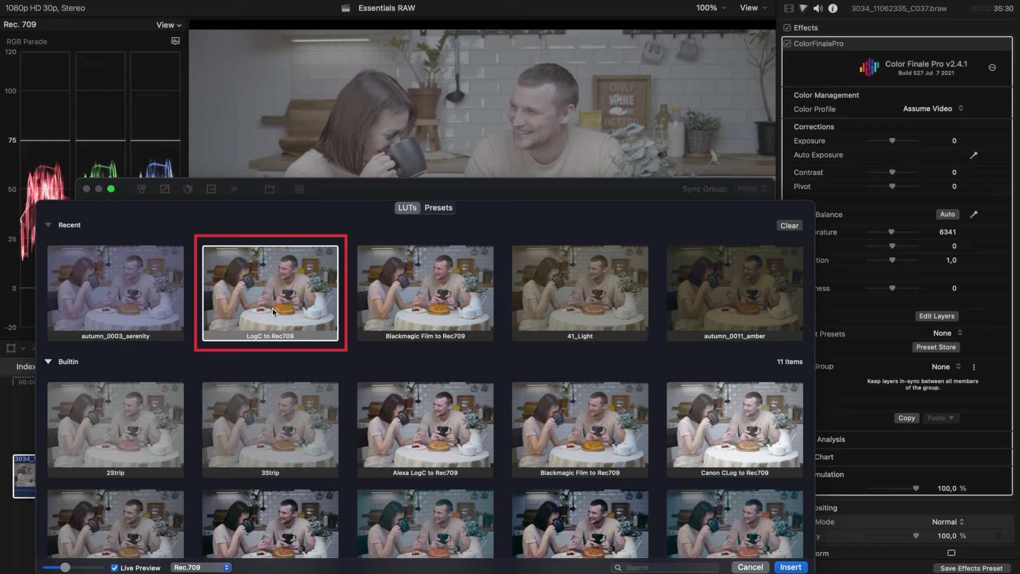
double_click(272, 307)
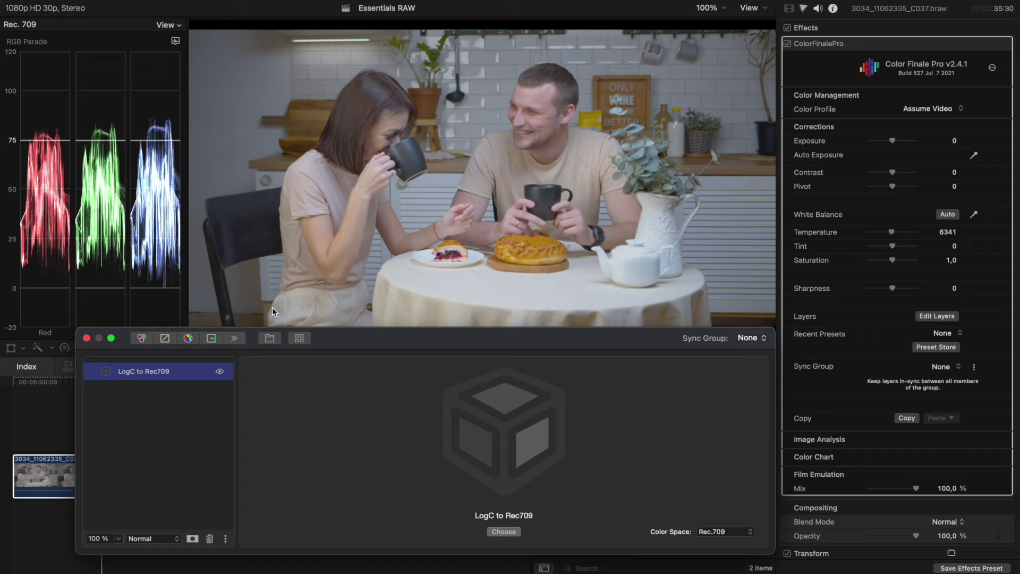
Add a Color Wheels layer with Lift at -0.18/-0.17/-0.14 and Gamma at -0.08/-0.08/-0.11.
left_click(141, 338)
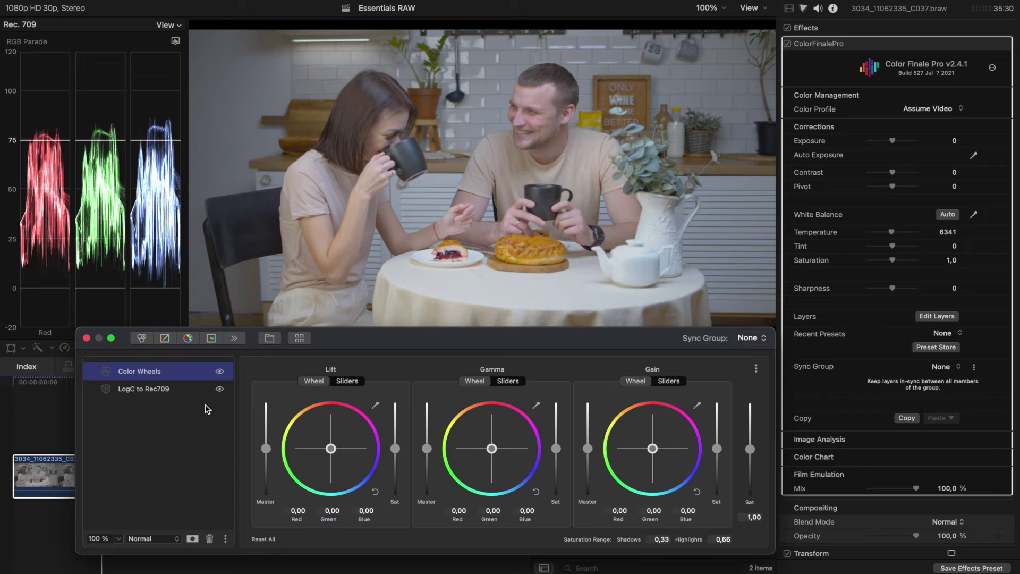
left_click_drag(267, 456, 266, 455)
left_click_drag(330, 449, 333, 451)
left_click_drag(653, 449, 650, 445)
left_click_drag(427, 448, 426, 453)
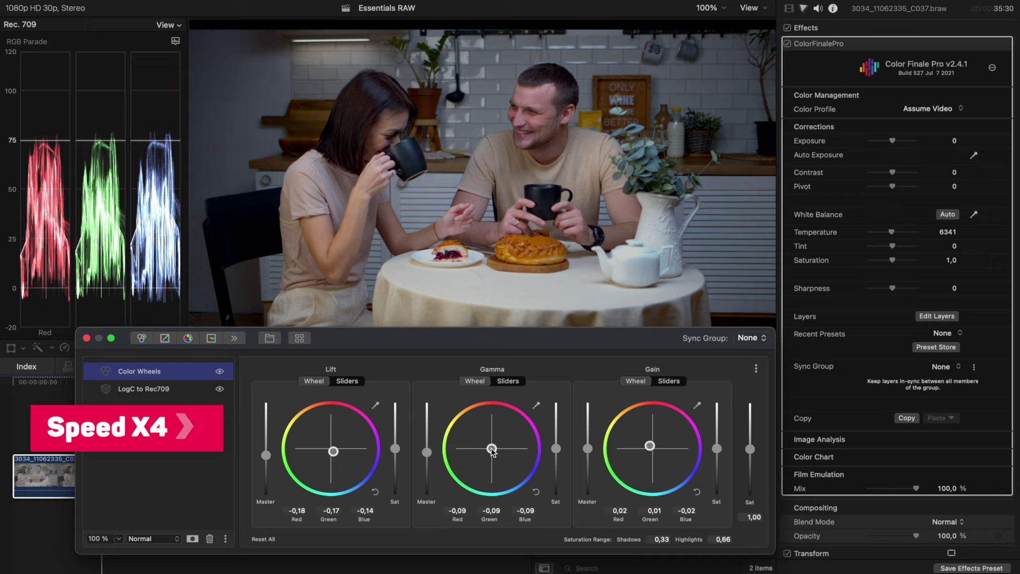
left_click_drag(491, 449, 489, 446)
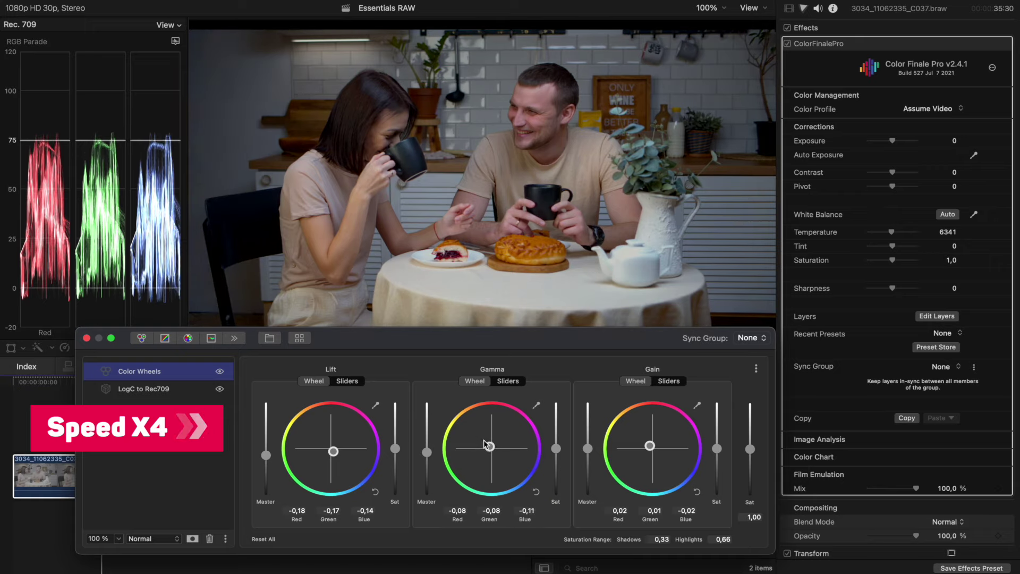
Insert the autumn_0003_serenity LUT as a new top layer and set its opacity to 50%.
left_click(300, 338)
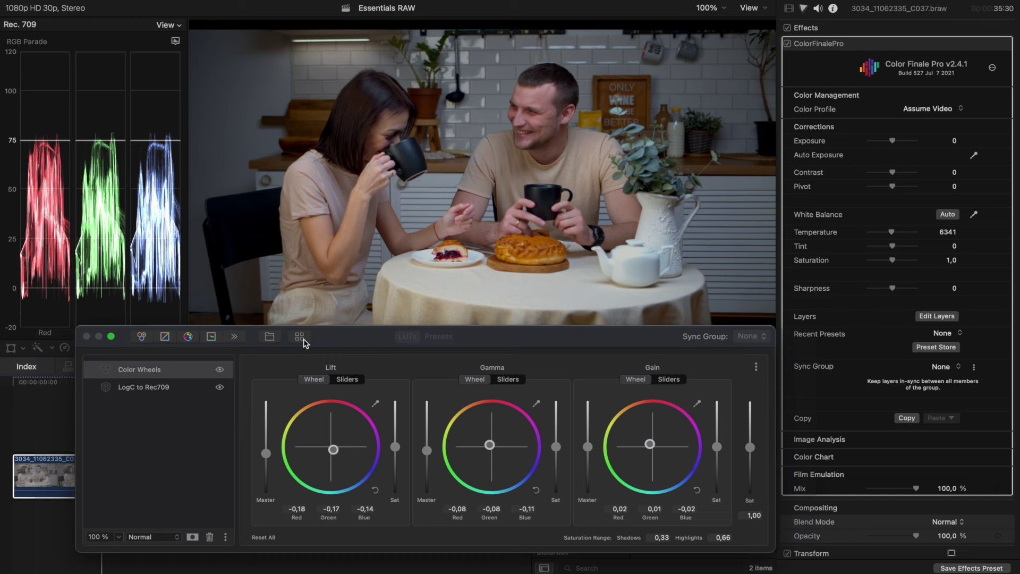
left_click(284, 308)
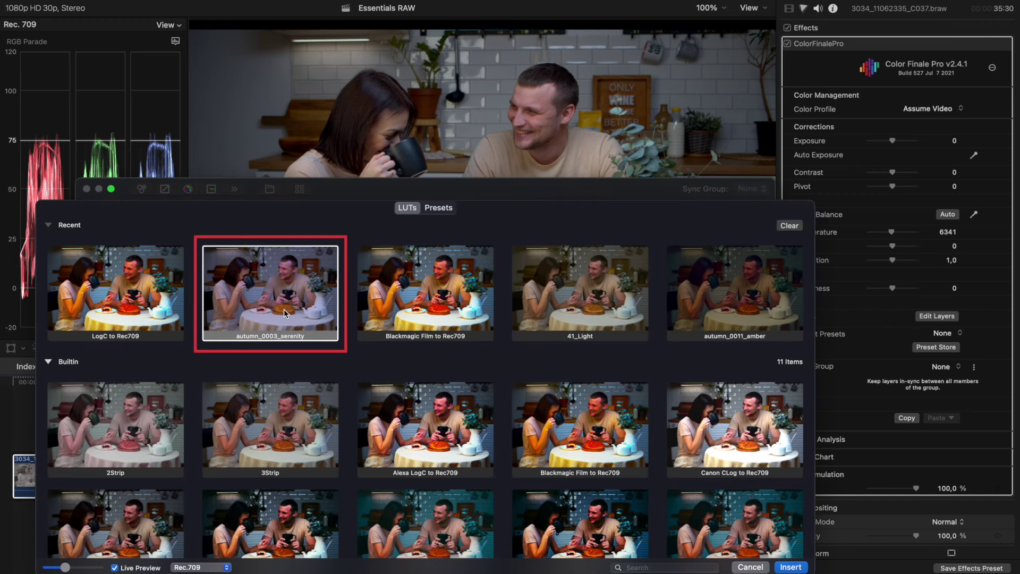
double_click(284, 308)
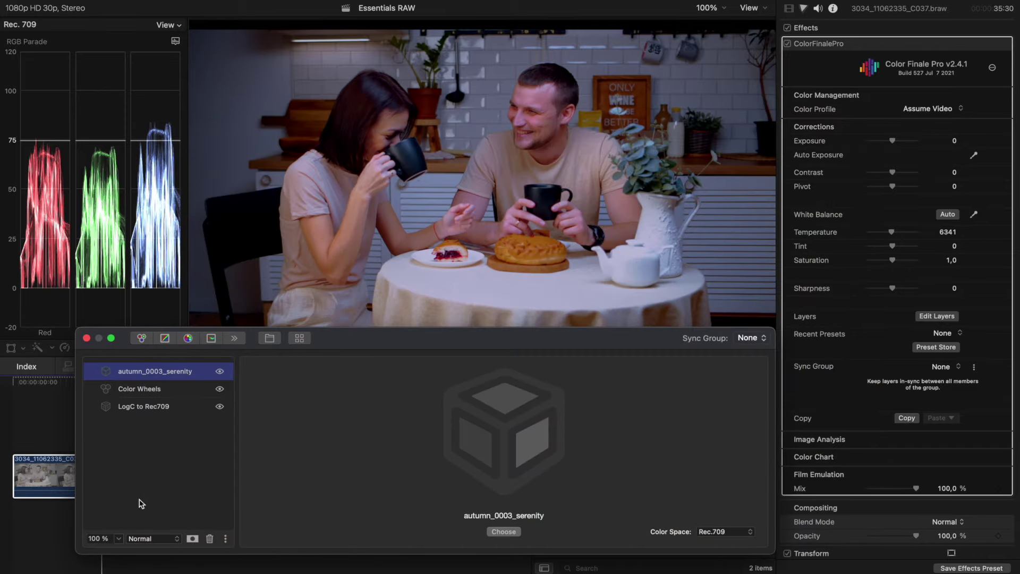
left_click(119, 538)
left_click_drag(153, 553, 91, 554)
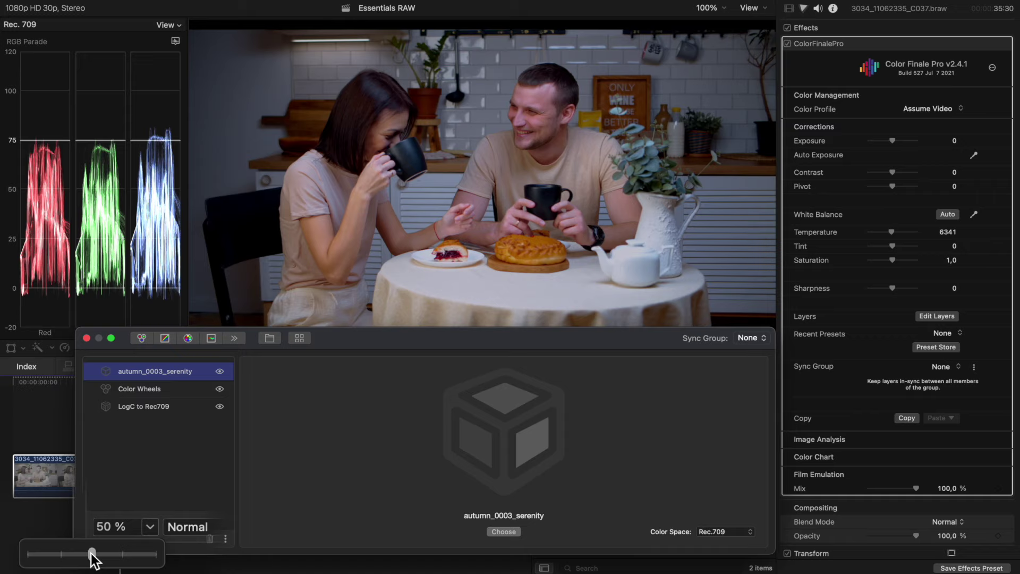
Close the layers editor, copy C037's Color Finale grade, and paste it onto C038 and C040.
left_click(87, 339)
left_click(86, 338)
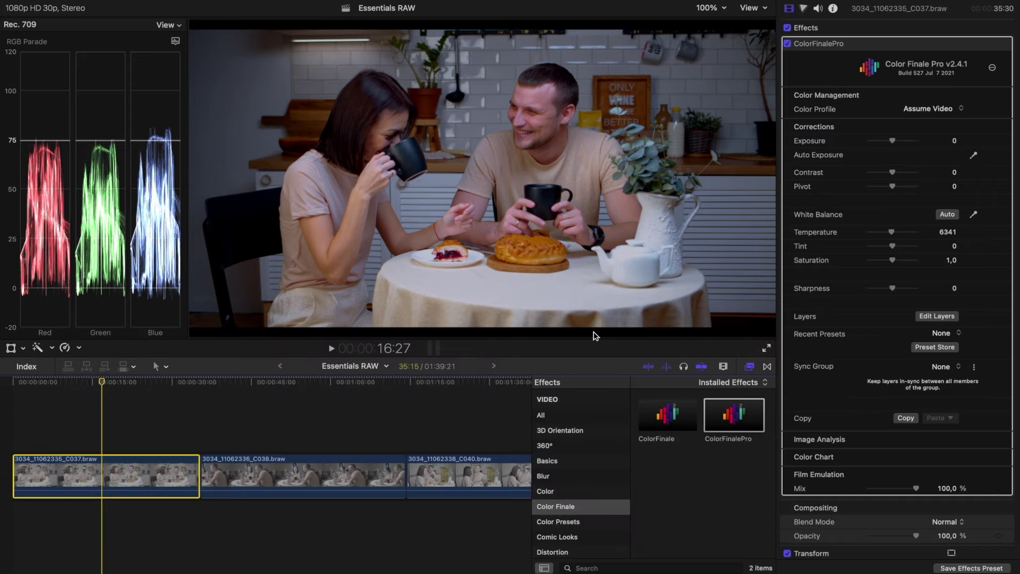
left_click(905, 418)
key("Down")
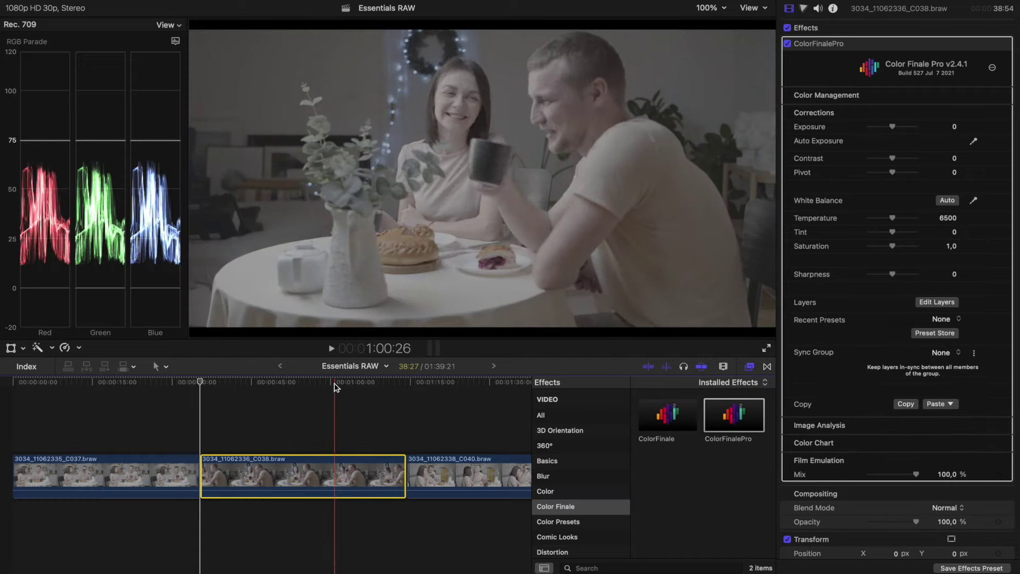
left_click(327, 383)
left_click(938, 403)
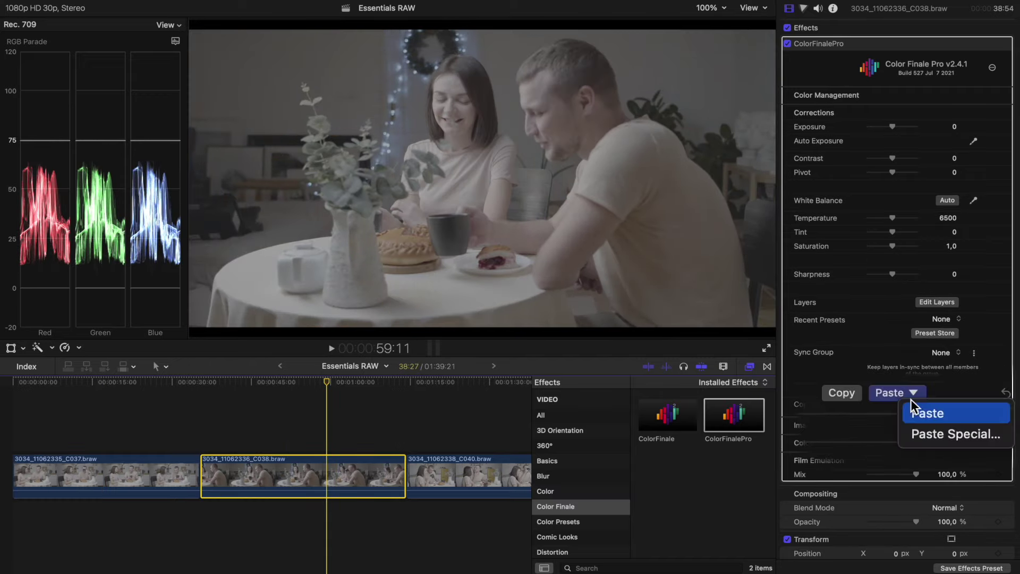
left_click(918, 418)
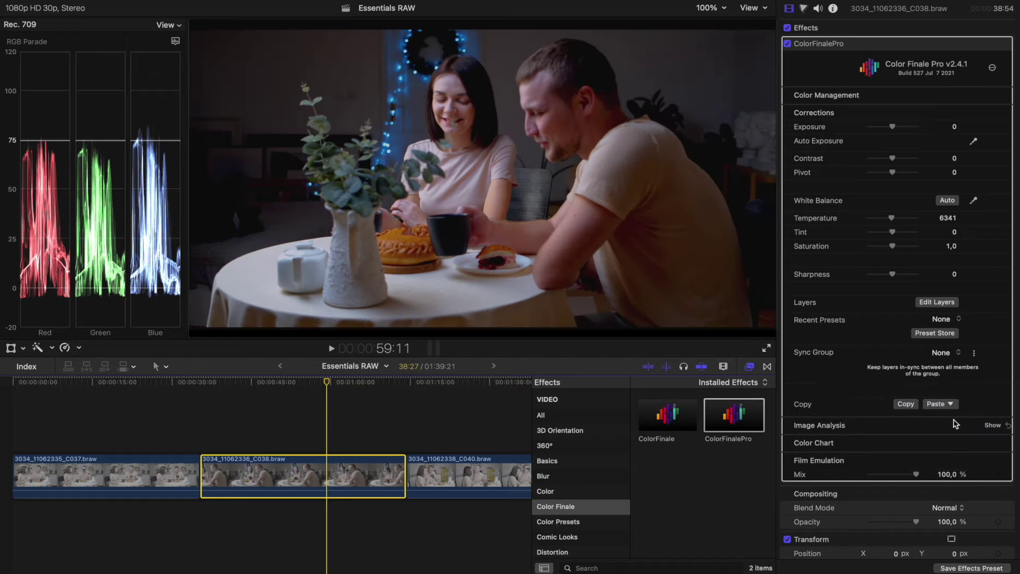
key("Down")
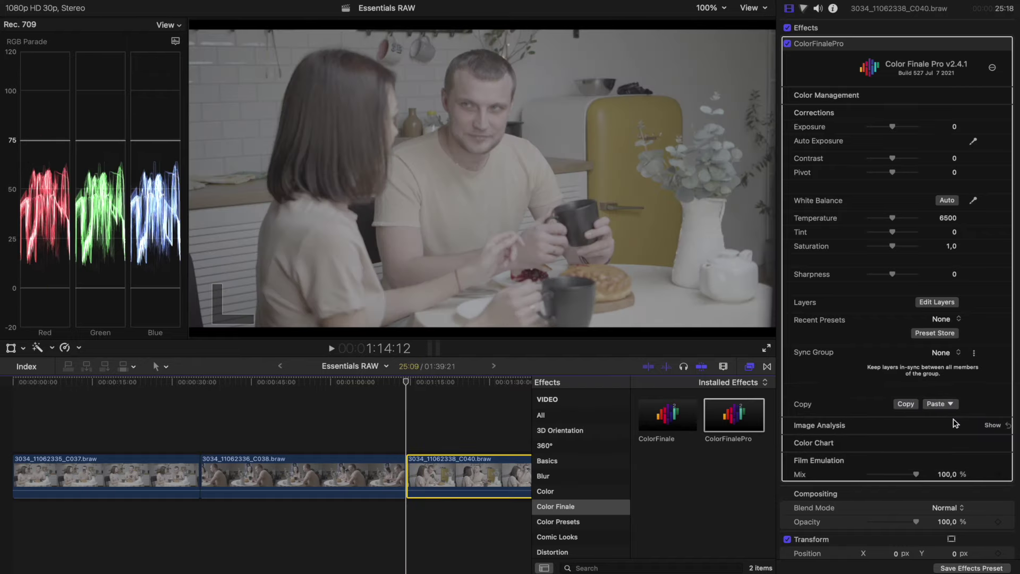
left_click(948, 405)
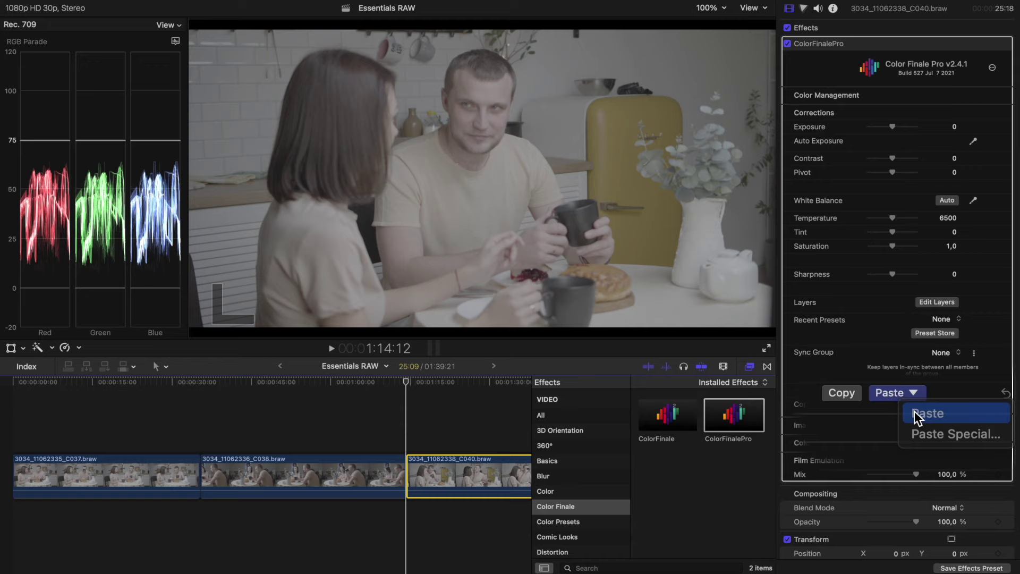
left_click(951, 417)
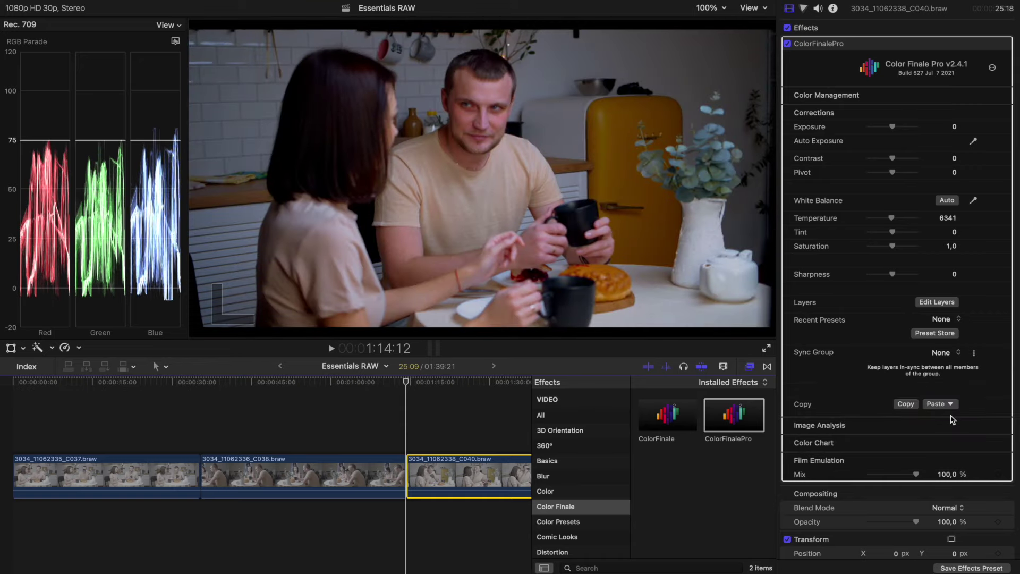